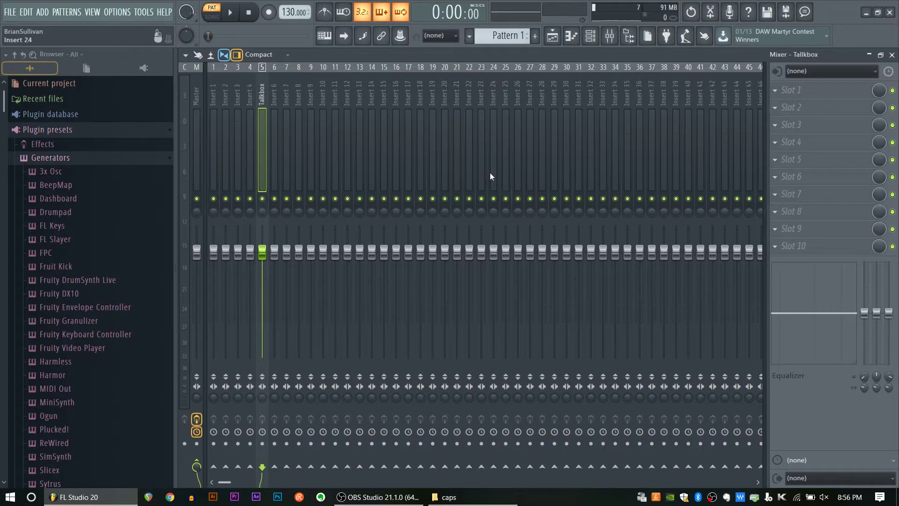
Rename mixer insert 5 as Talkbox.
double_click(261, 99)
key("BackSpace")
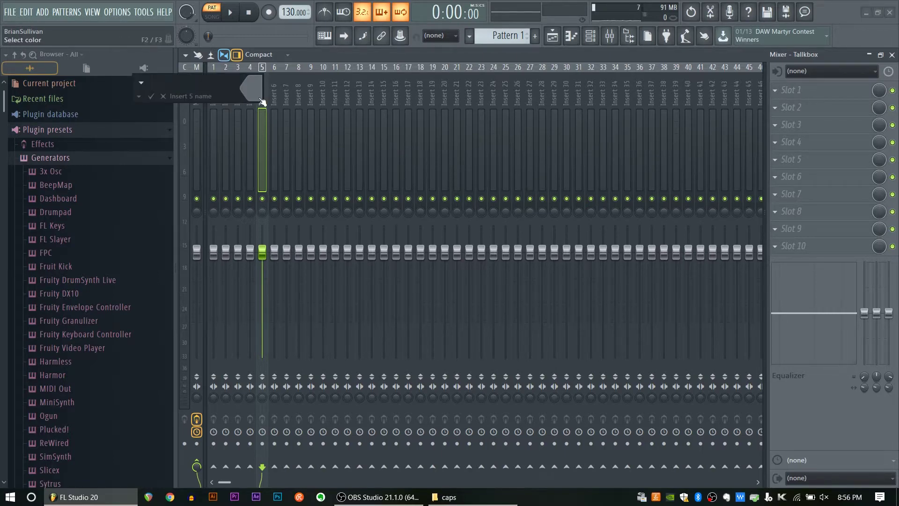
type("Talkbox")
key("Return")
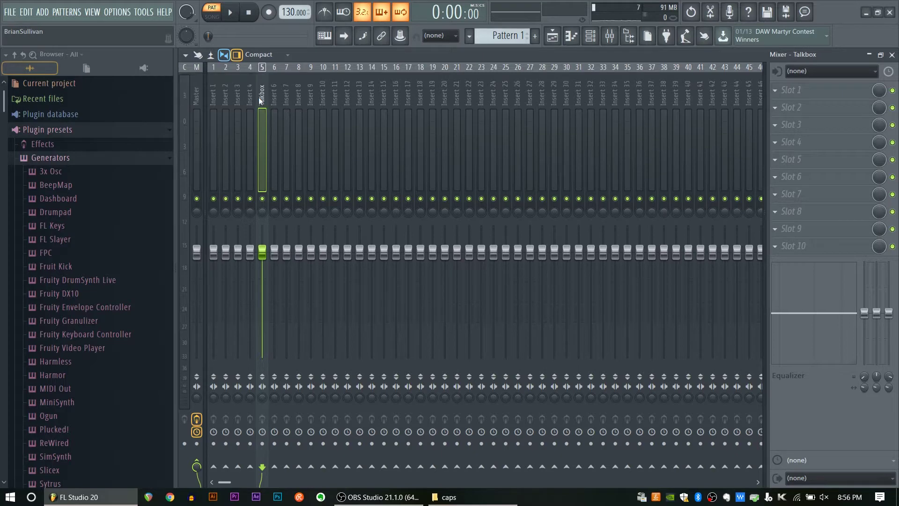
Load the mda Talkbox effect into slot 5 of the Talkbox track and move its window clear of the track names.
left_click(775, 156)
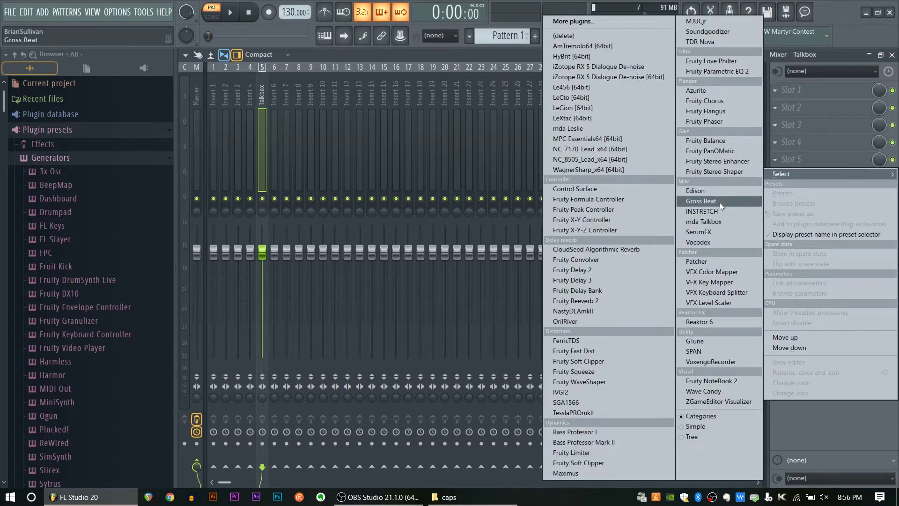
left_click(712, 222)
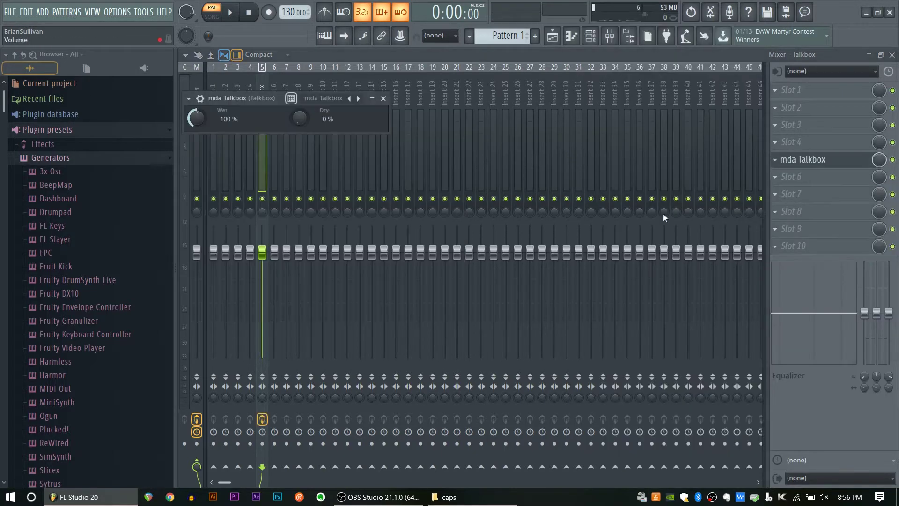
left_click_drag(277, 95, 574, 295)
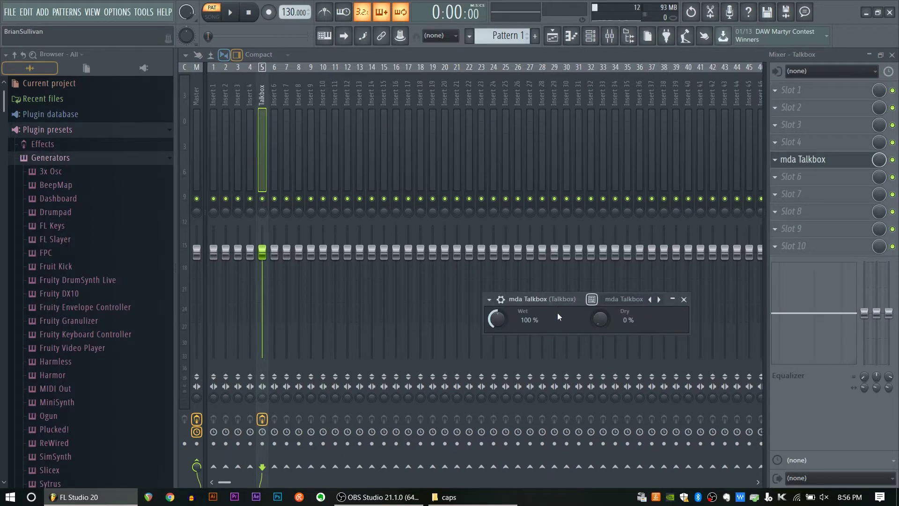
Name mixer insert 3 Modulator and insert 4 Carrier.
double_click(238, 102)
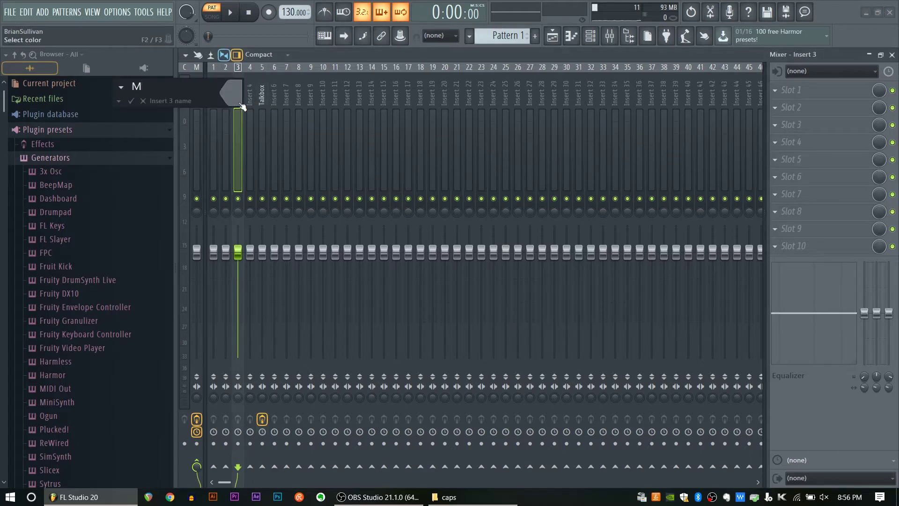
type("Modulator")
key("Return")
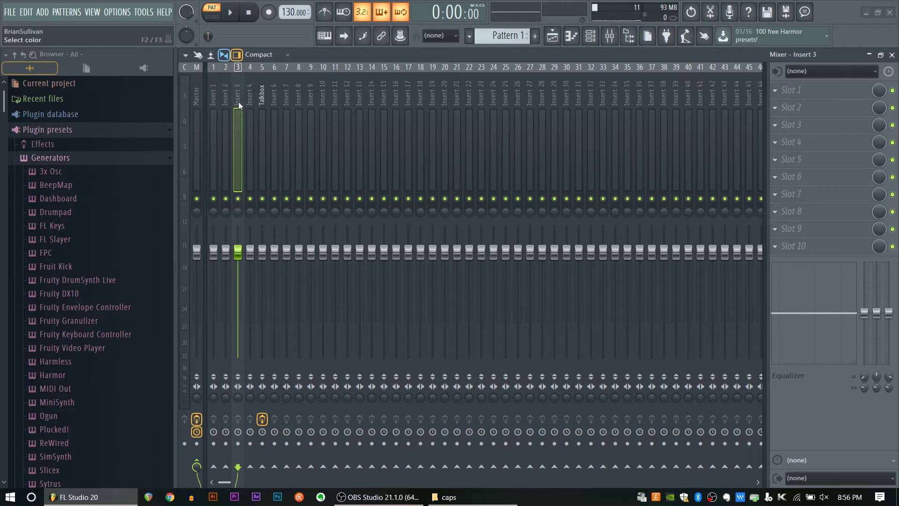
double_click(253, 105)
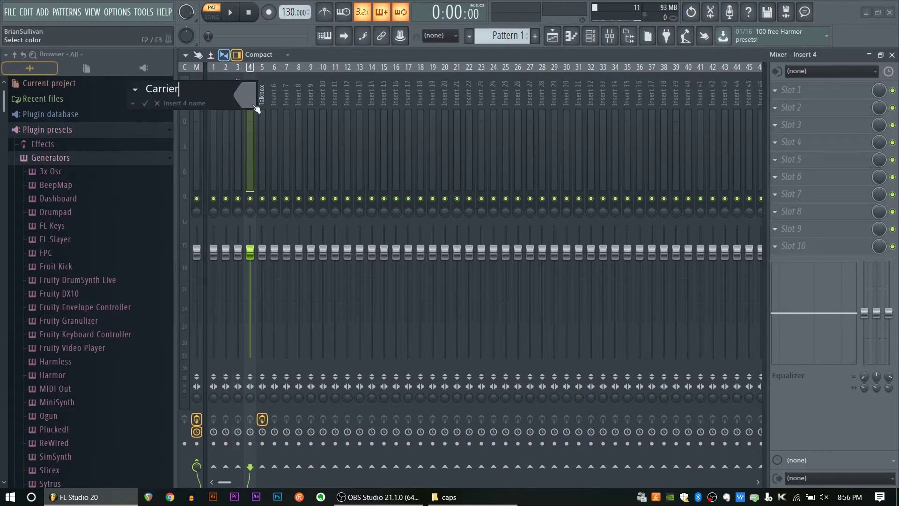
type("Carrier")
key("Return")
Pan the Modulator track fully left and the Carrier track 100% right.
left_click(243, 155)
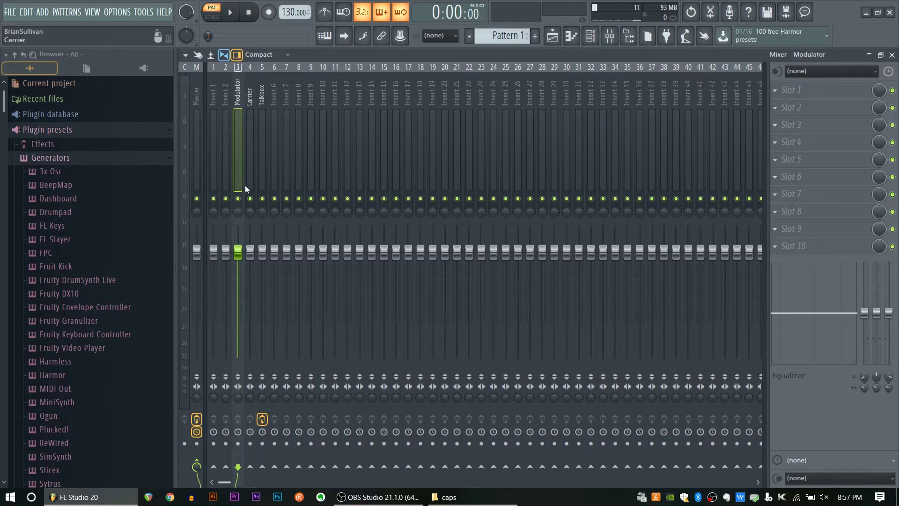
left_click(246, 90)
left_click_drag(250, 212, 249, 197)
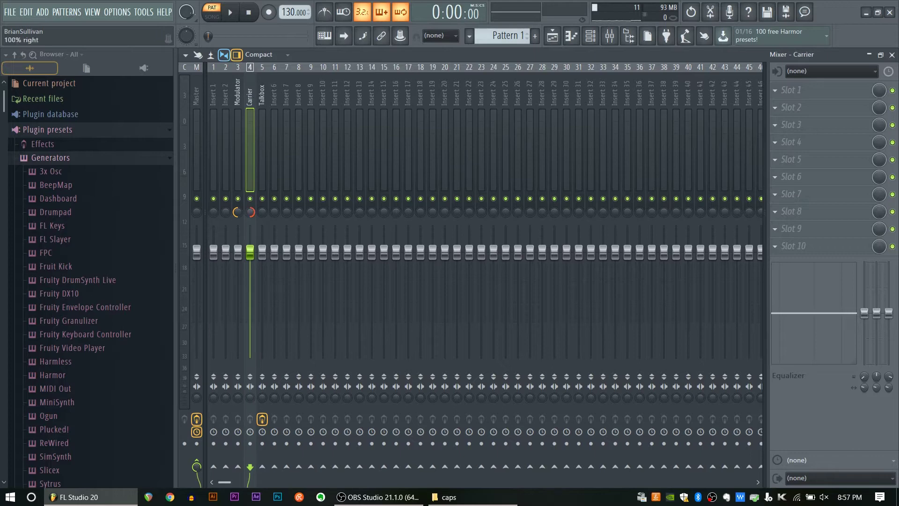
Route the Modulator and Carrier tracks to the Talkbox track only, removing their sends to the Master.
left_click(239, 94)
left_click(248, 99)
left_click(197, 462)
left_click(239, 97)
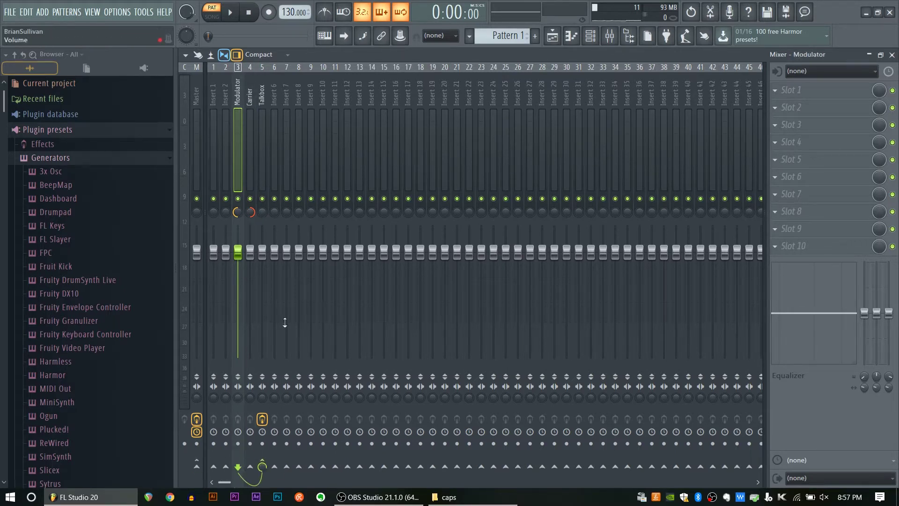
Review the mda Talkbox effect's settings and the Modulator and Carrier tracks' routing in the mixer.
left_click(259, 98)
left_click(809, 161)
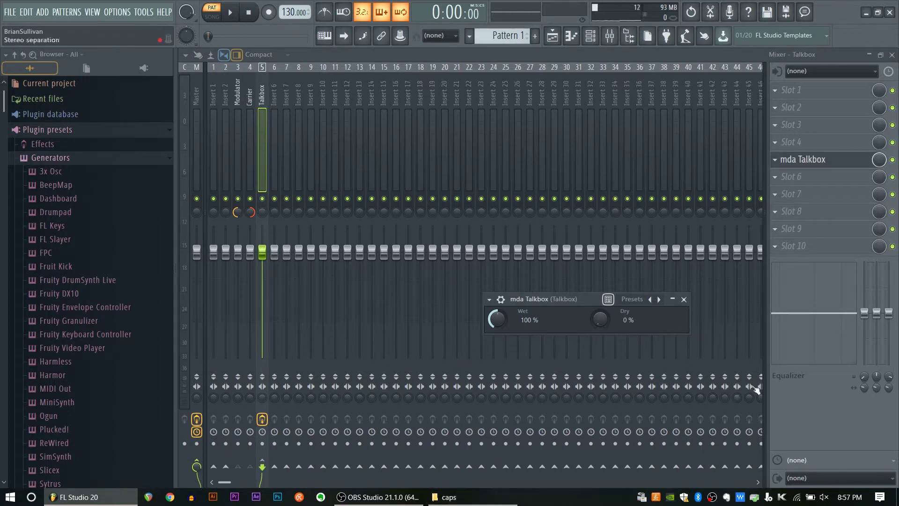
left_click(240, 93)
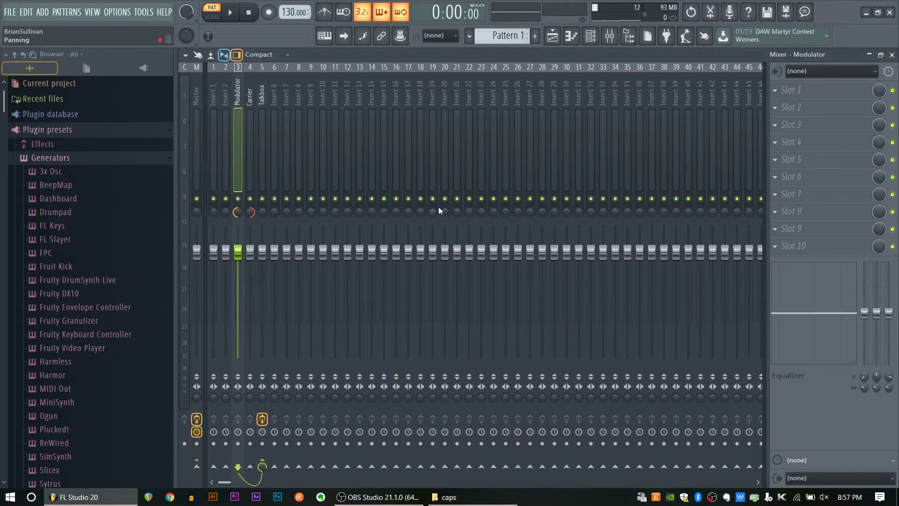
left_click(251, 97)
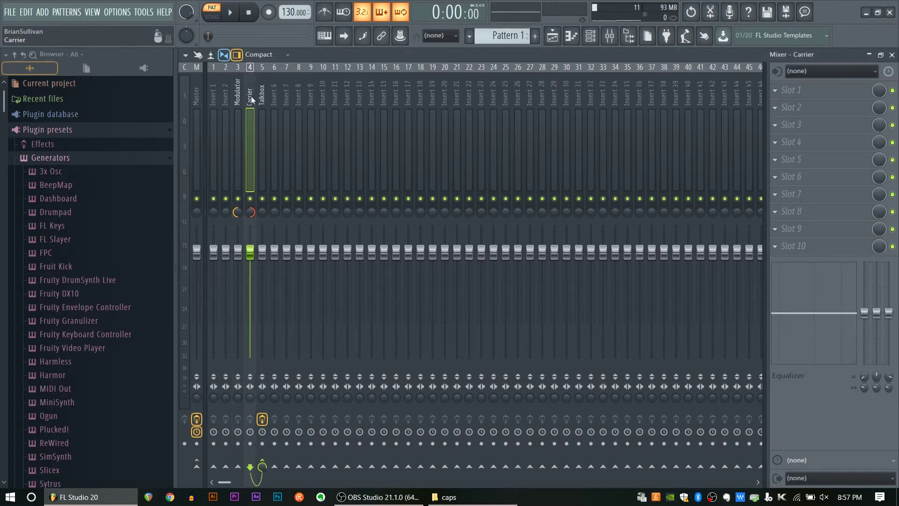
Add a Serum synth as a new channel and move its window clear of the channel list.
left_click(602, 42)
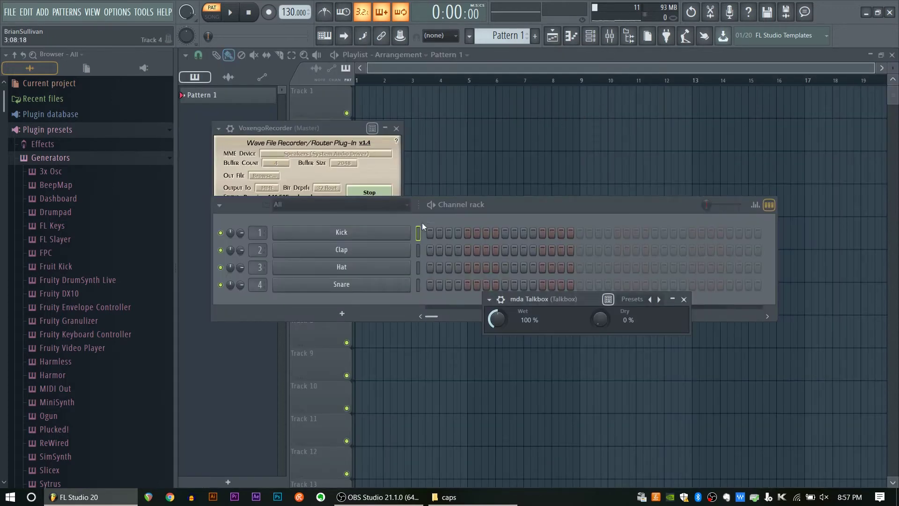
left_click_drag(581, 297, 628, 381)
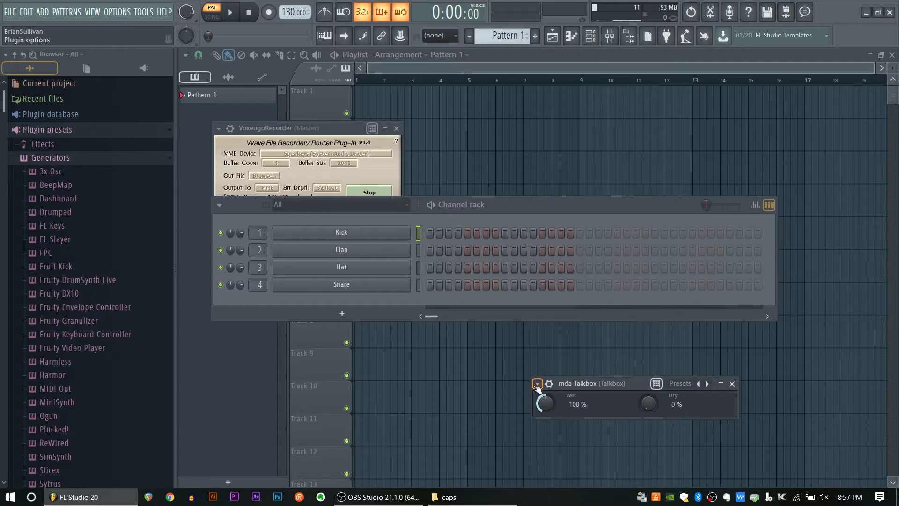
key("F8")
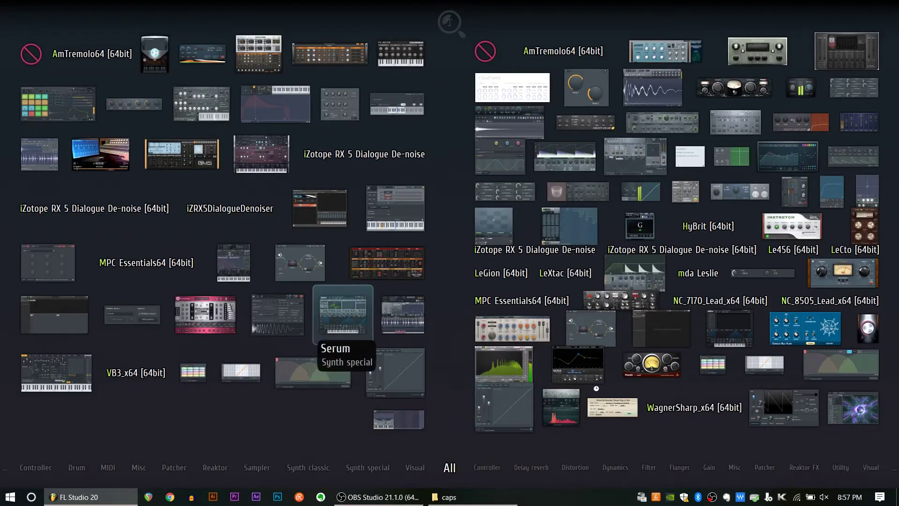
left_click(343, 314)
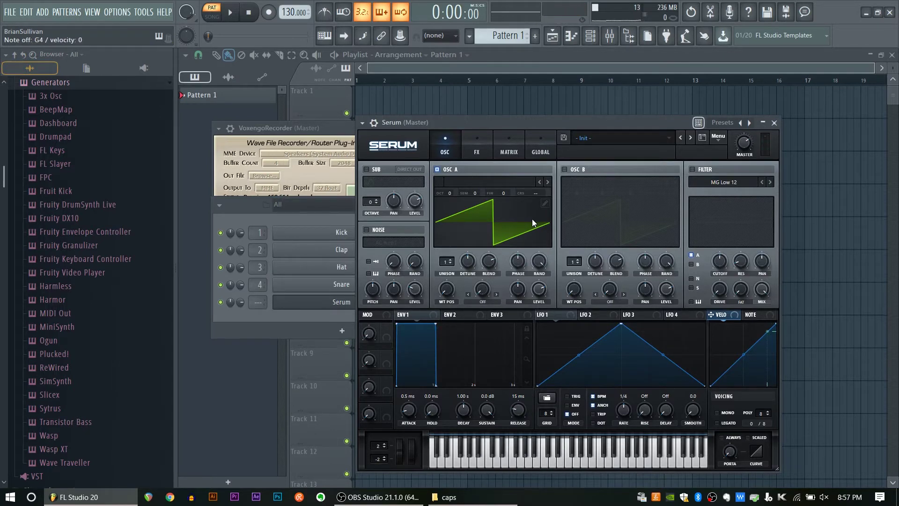
left_click_drag(557, 128, 674, 105)
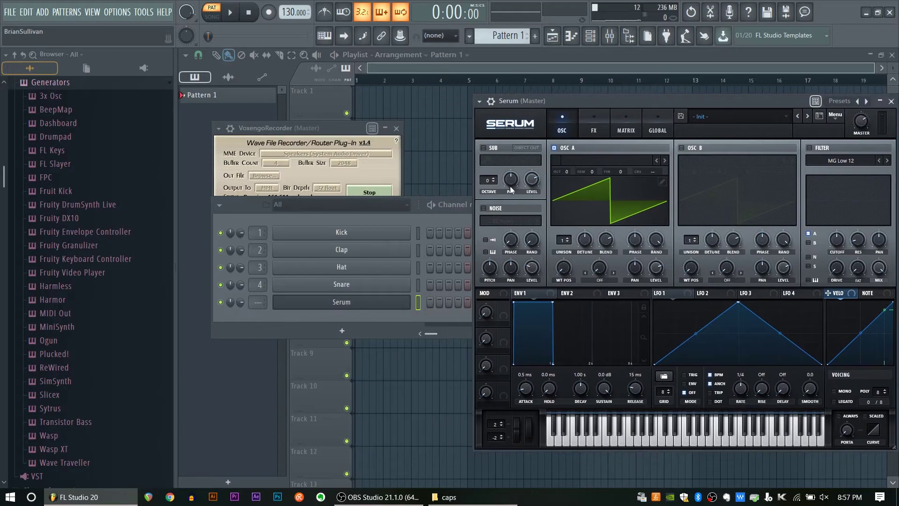
Assign the Serum channel to mixer track 4, the Carrier.
left_click(610, 38)
left_click(591, 36)
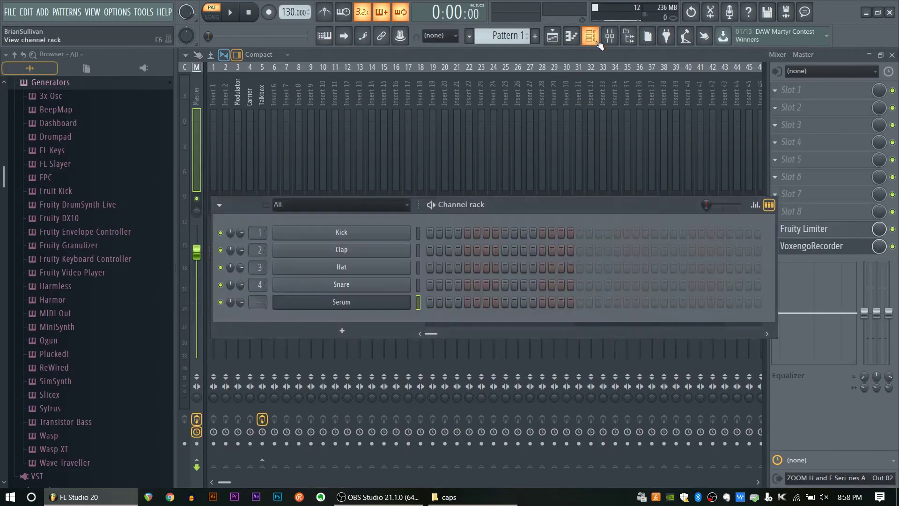
left_click(306, 96)
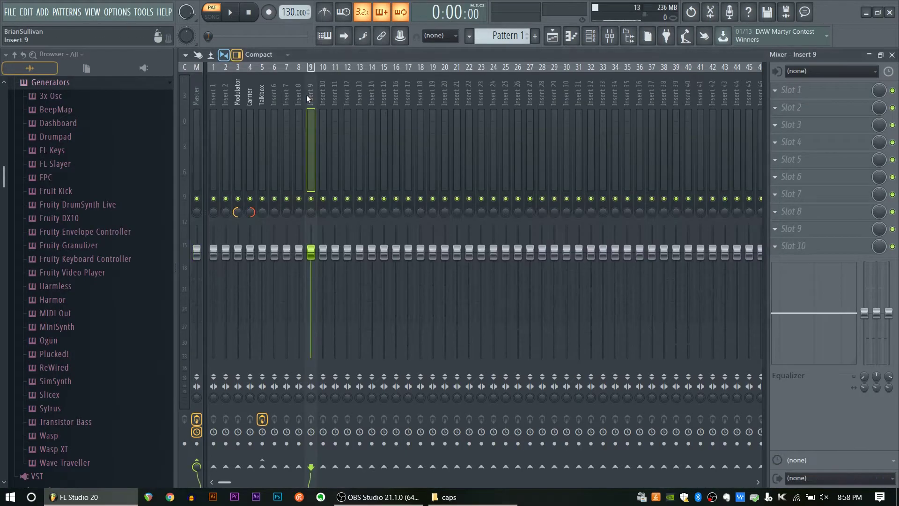
left_click(597, 45)
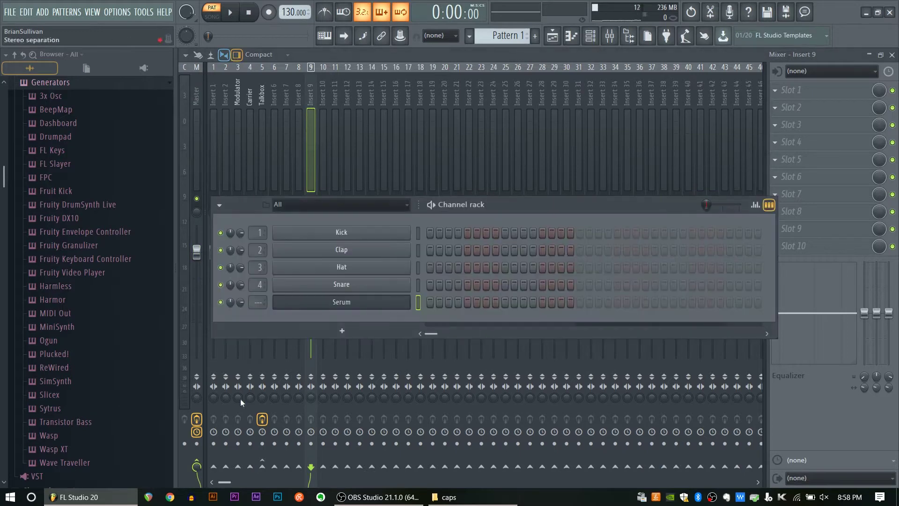
left_click(368, 303)
left_click_drag(500, 102, 403, 119)
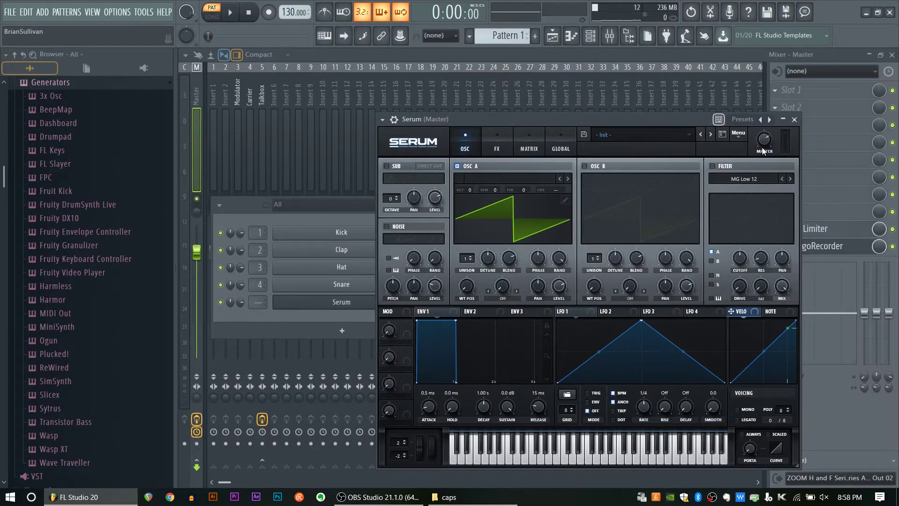
left_click(394, 120)
left_click_drag(783, 137, 782, 123)
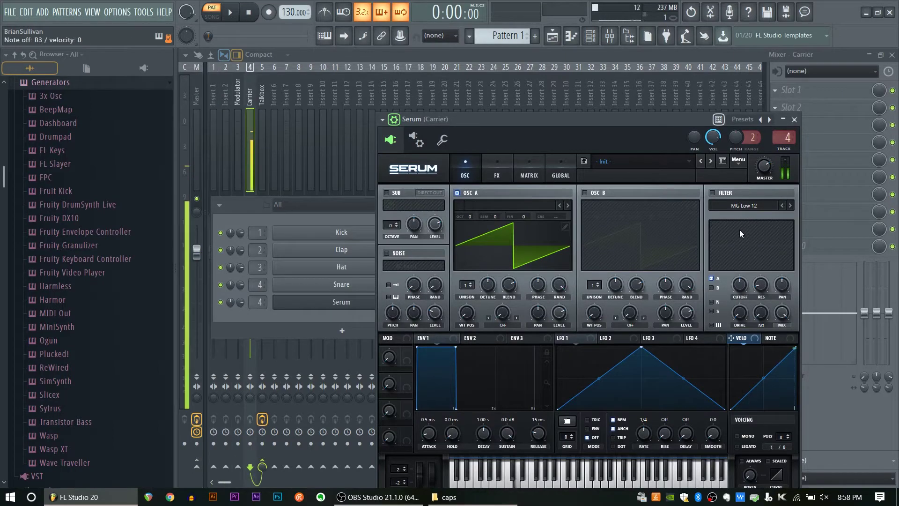
Check the routing of the Carrier, Talkbox and Modulator tracks in the mixer.
left_click(246, 102)
left_click(264, 101)
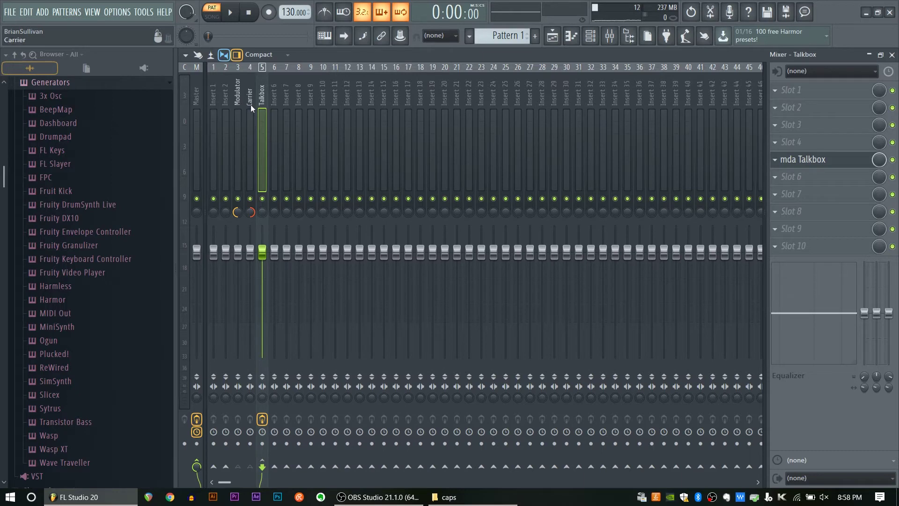
left_click(241, 95)
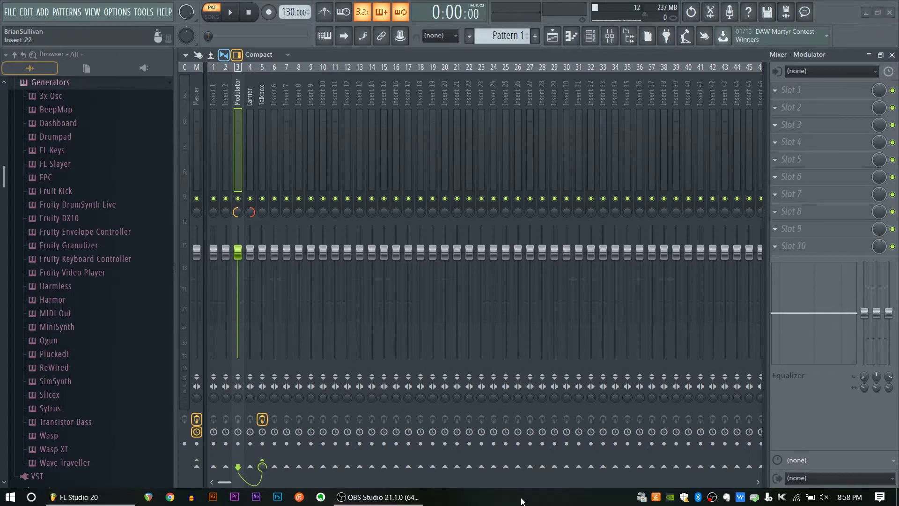
Import the Pretend(original)-2 vocal from the Song Production folder's Full subfolder to the start of playlist Track 1.
key("super+d")
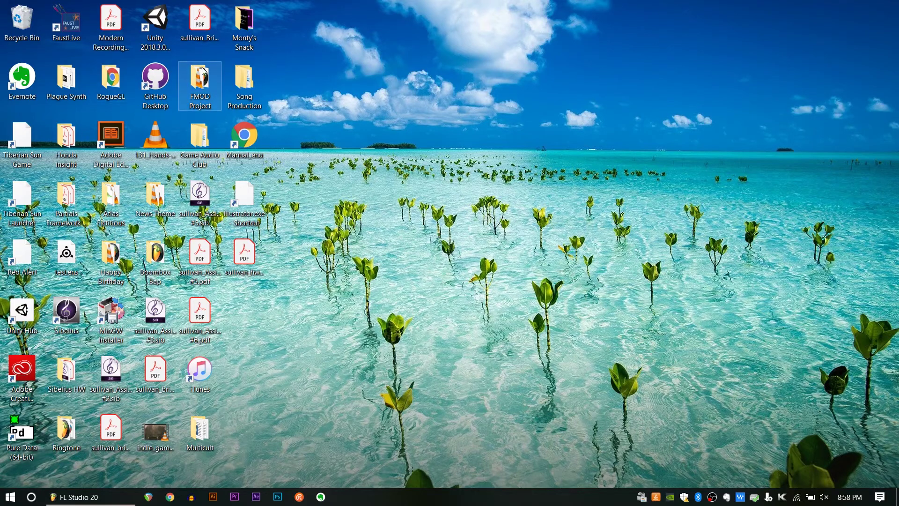
double_click(237, 70)
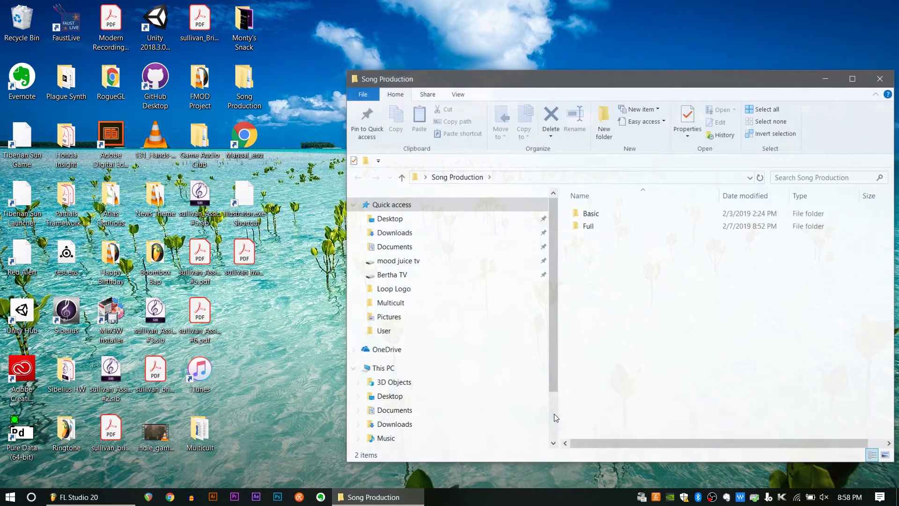
double_click(603, 226)
left_click_drag(643, 313, 359, 115)
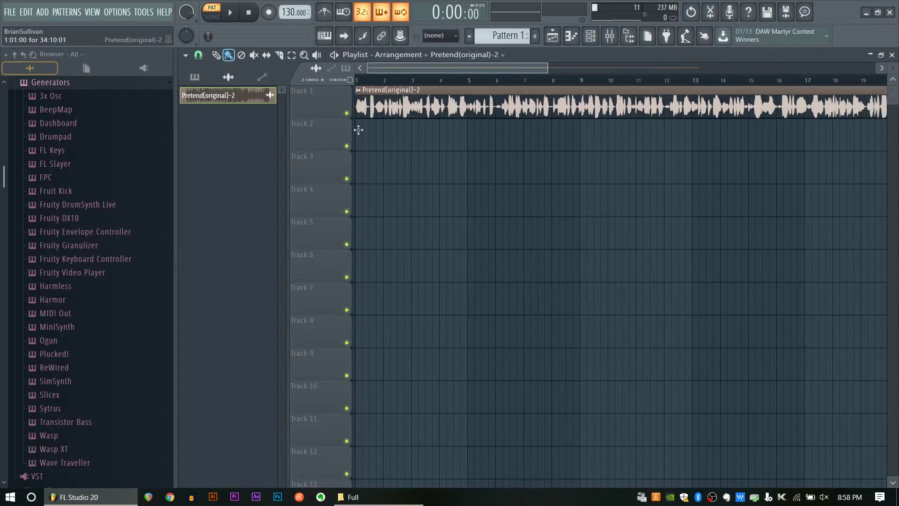
Assign the Pretend(original)-2 audio clip to mixer track 3, the Modulator.
double_click(455, 101)
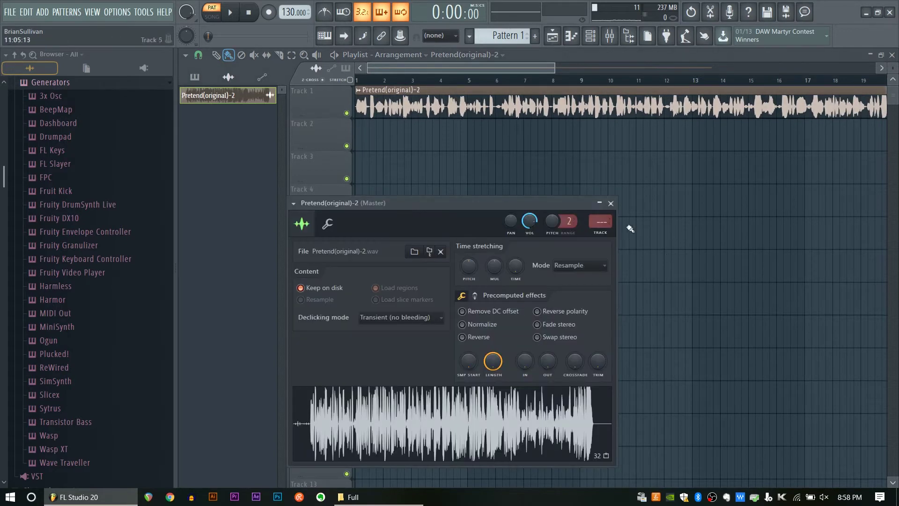
left_click(590, 35)
left_click(609, 35)
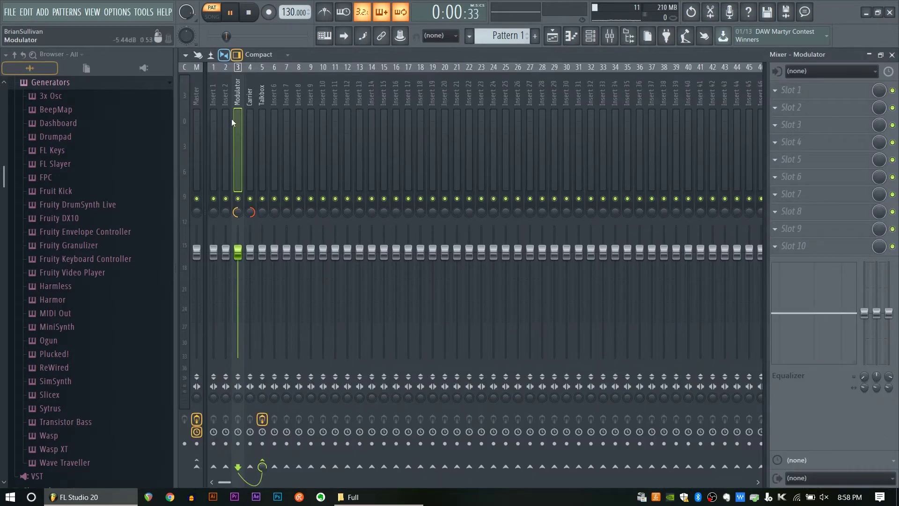
Play the vocal in song mode and lower the Modulator track's volume fader slightly.
key("l")
key("space")
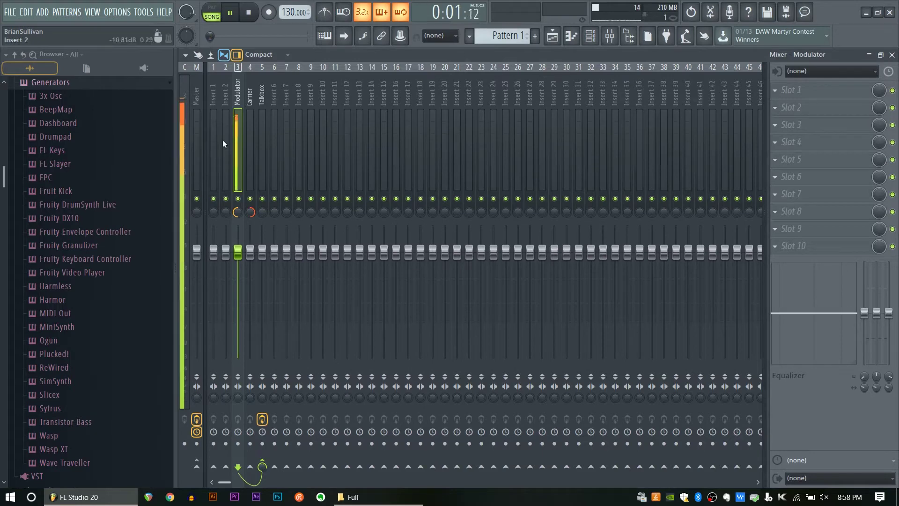
left_click_drag(238, 252, 238, 267)
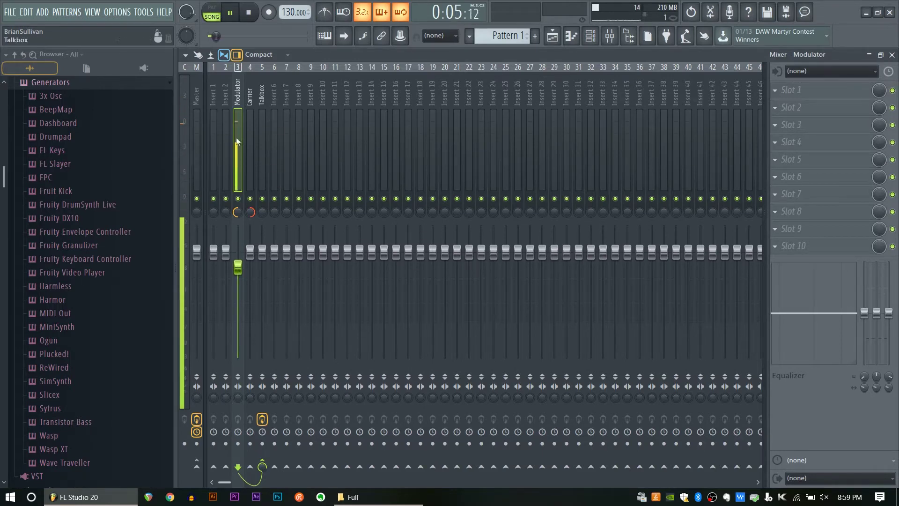
Open the Serum synth from the channel rack and arrange the windows so the mixer's Modulator, Carrier and Talkbox tracks stay visible.
left_click(591, 36)
left_click(379, 205)
left_click(375, 215)
left_click_drag(512, 208, 601, 221)
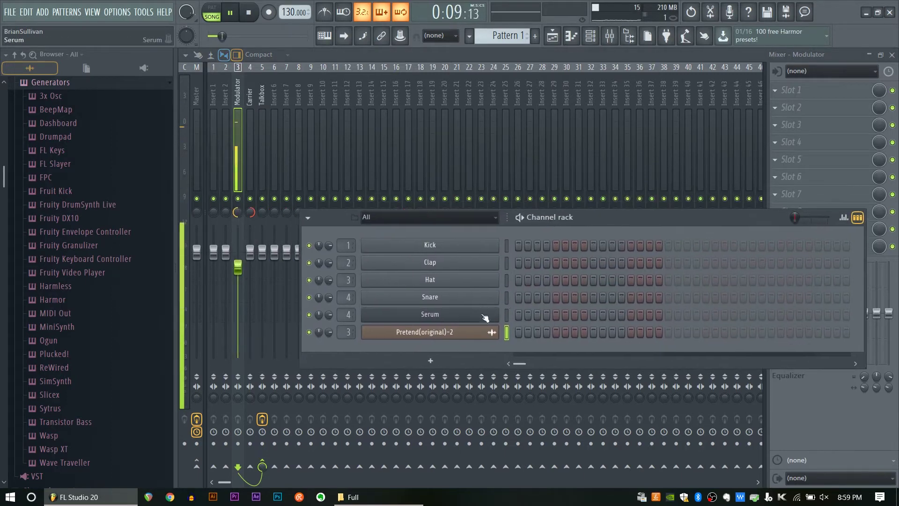
left_click(486, 314)
left_click_drag(548, 117, 518, 84)
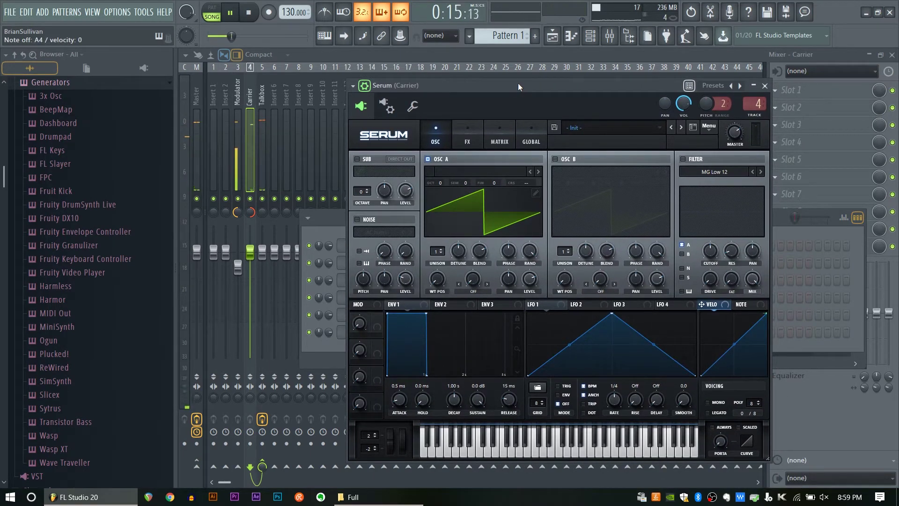
Lower the Modulator and Carrier volume faders in the mixer, and stop song playback.
mouse_move(243, 267)
left_mouse_down()
mouse_move(243, 281)
mouse_move(255, 274)
left_mouse_up()
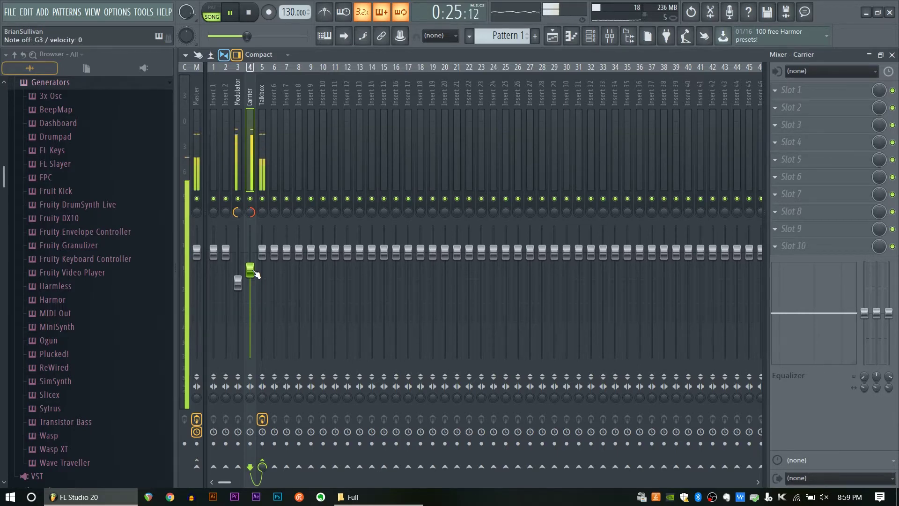
key("space")
Open the Pretend(original)-2 clip's channel settings and briefly play the song.
key("F6")
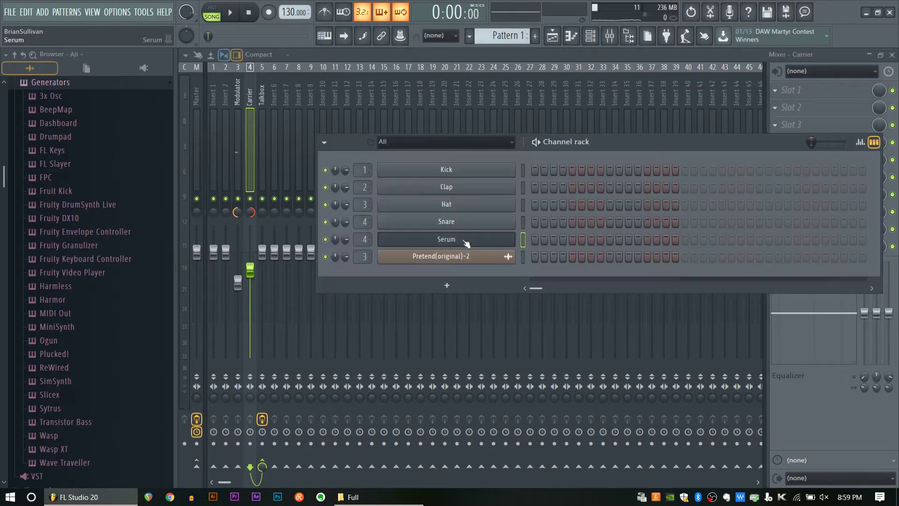
key("F6")
key("F6")
left_click(463, 259)
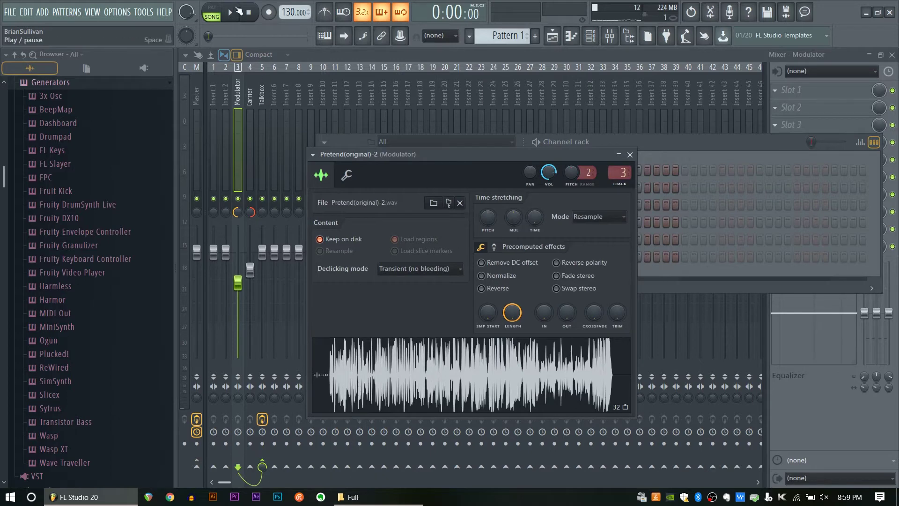
key("space")
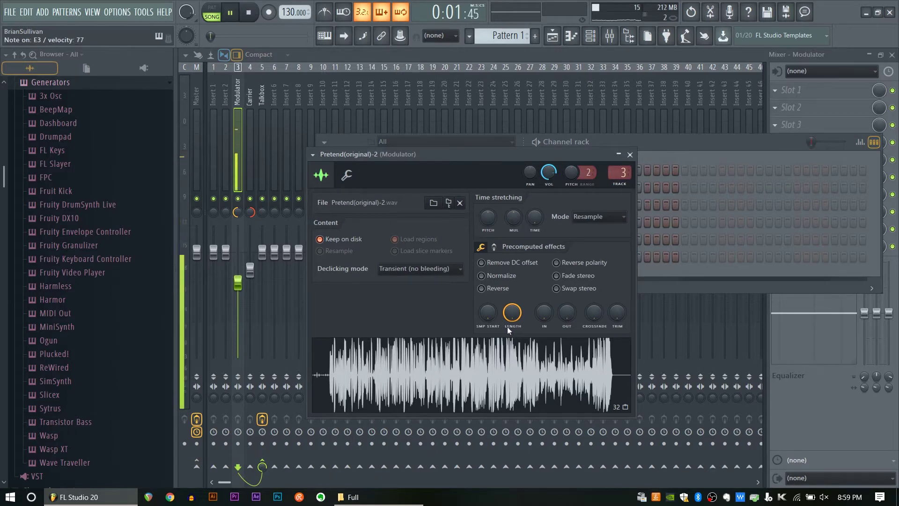
left_click(252, 14)
Lower the Pretend(original)-2 clip's time-stretching pitch and audition the song with Serum open.
left_click_drag(508, 157, 386, 184)
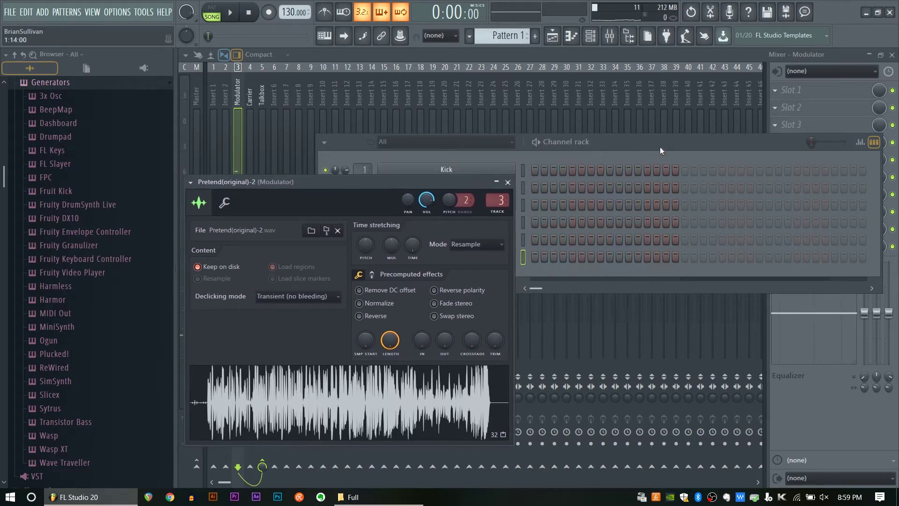
left_click_drag(660, 150, 847, 102)
left_click_drag(369, 240, 369, 259)
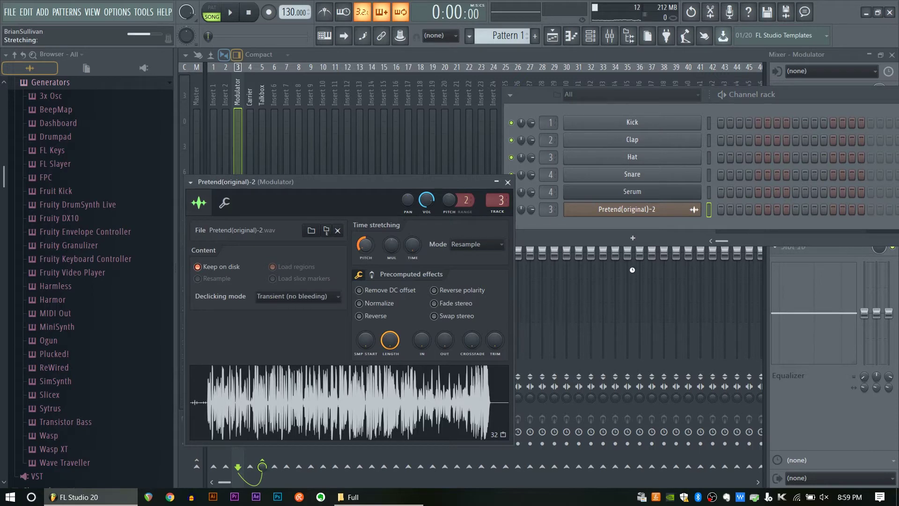
left_click(657, 194)
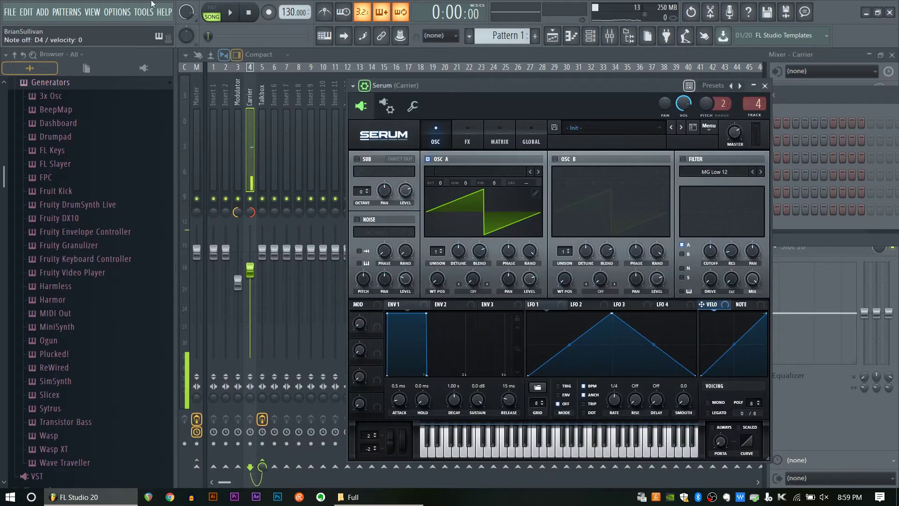
left_click(230, 13)
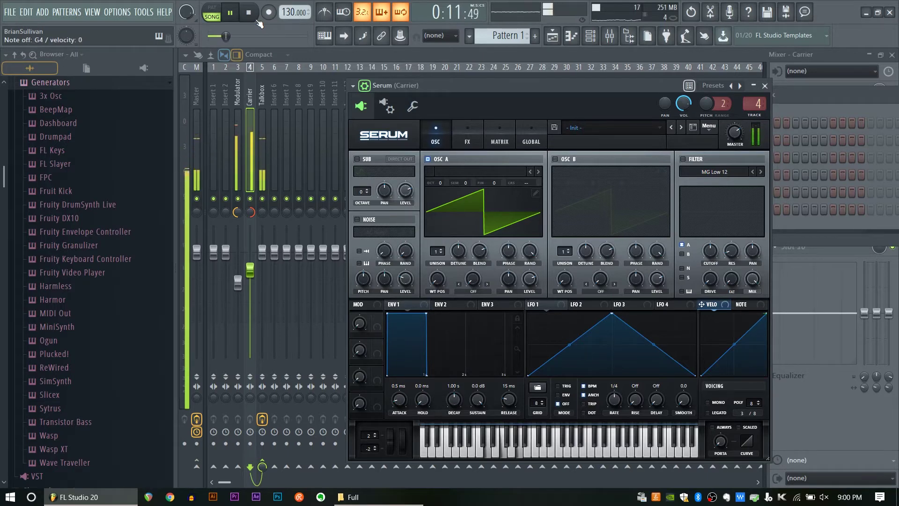
left_click(249, 13)
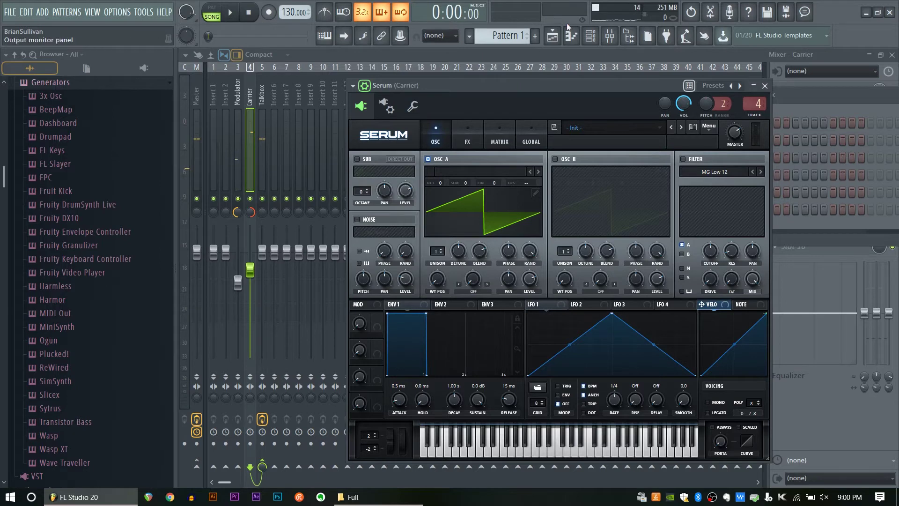
Raise the Pretend(original)-2 clip's time-stretching pitch in Auto mode and audition the song with Serum.
left_click(591, 35)
left_click(627, 209)
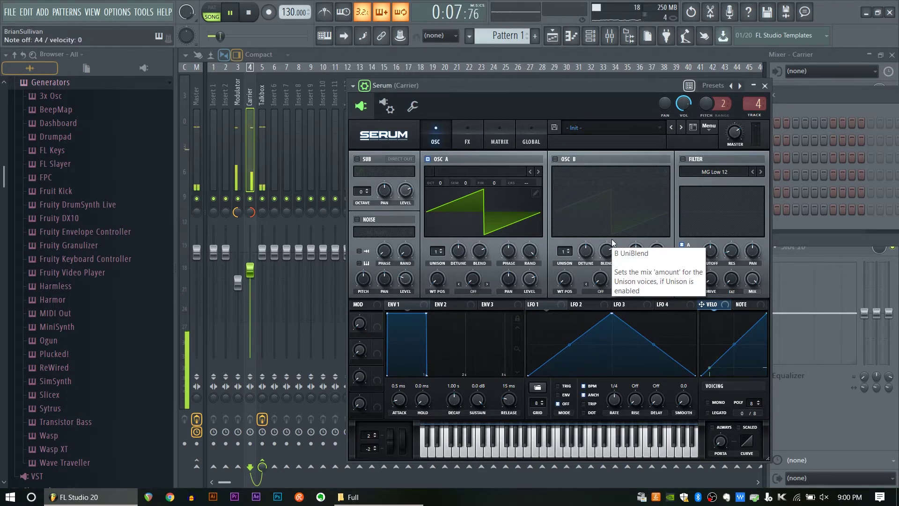
key("space")
left_click(591, 36)
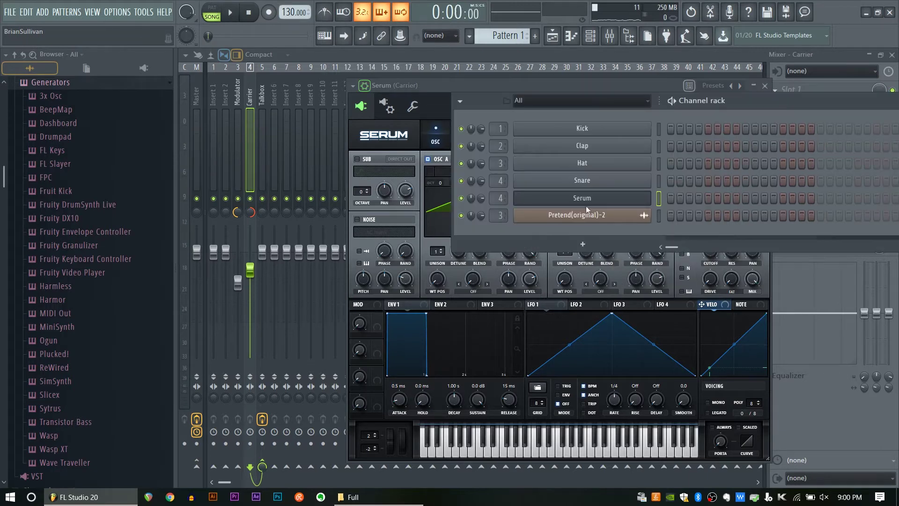
left_click(590, 216)
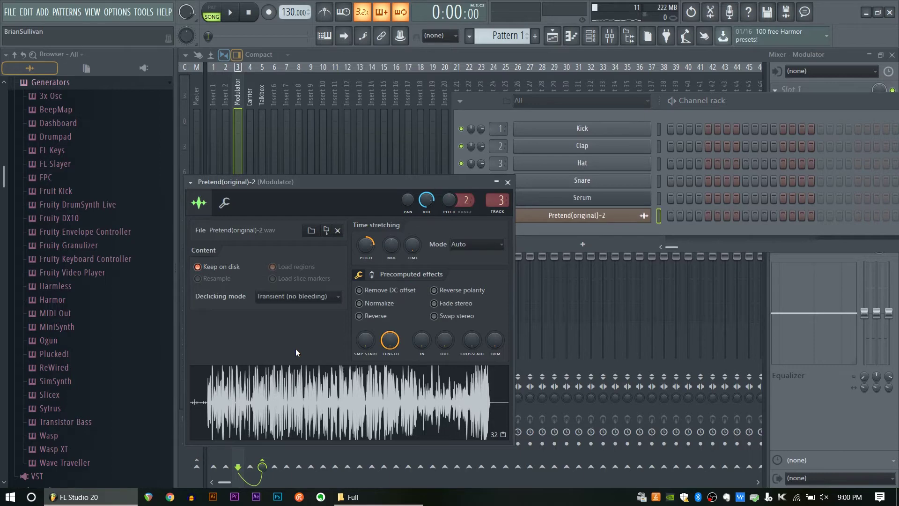
Set the Modulator track's audio input to the mono ZOOM H and F Series In 01.
left_click(234, 91)
left_click(826, 72)
left_click(799, 112)
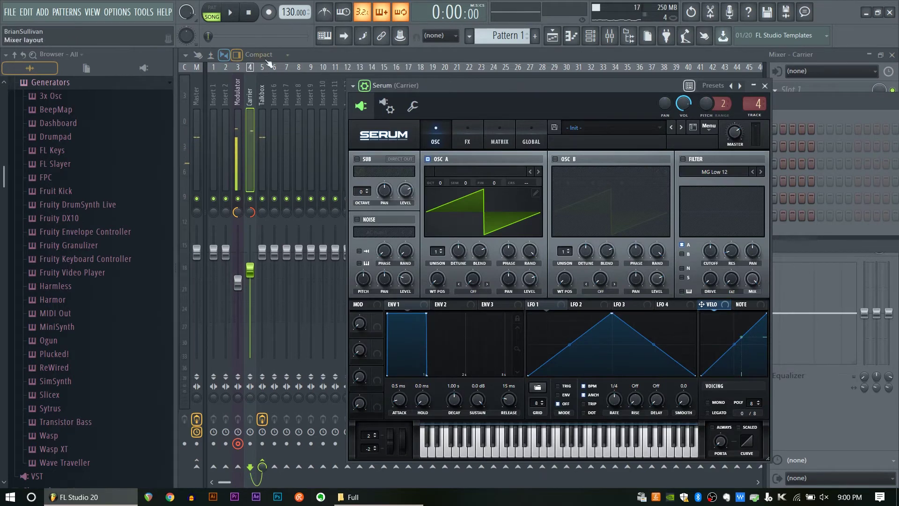
Reset the Modulator track's audio input to (none).
left_click(249, 101)
left_click(239, 99)
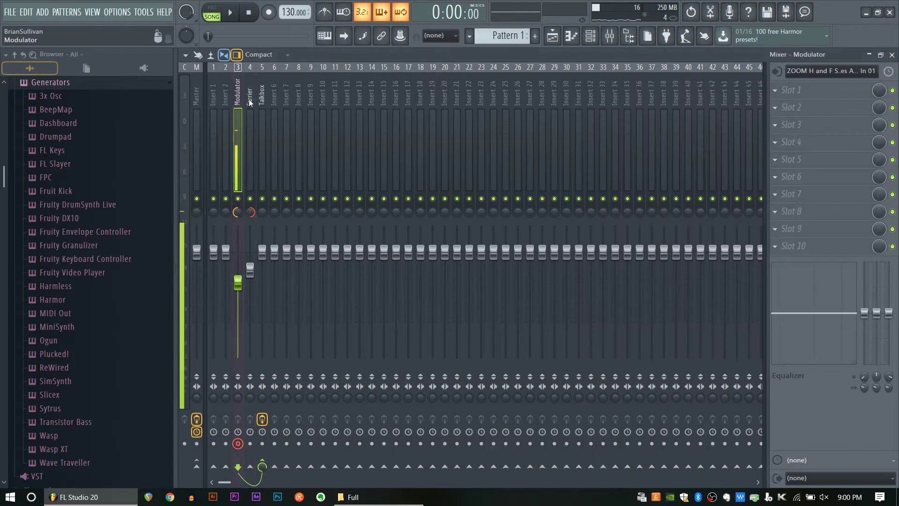
left_click(809, 71)
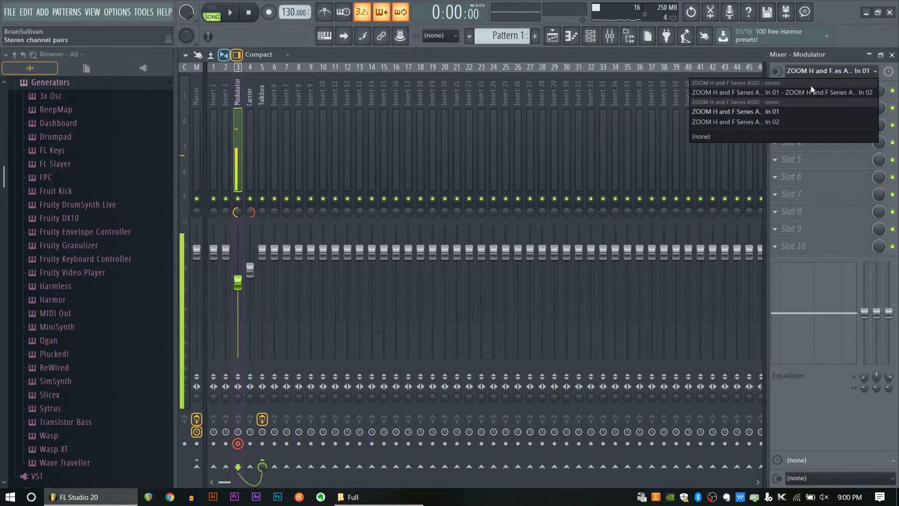
left_click(796, 136)
Open Serum and route it to mixer track 7 to hear the synth without the talkbox.
left_click(590, 36)
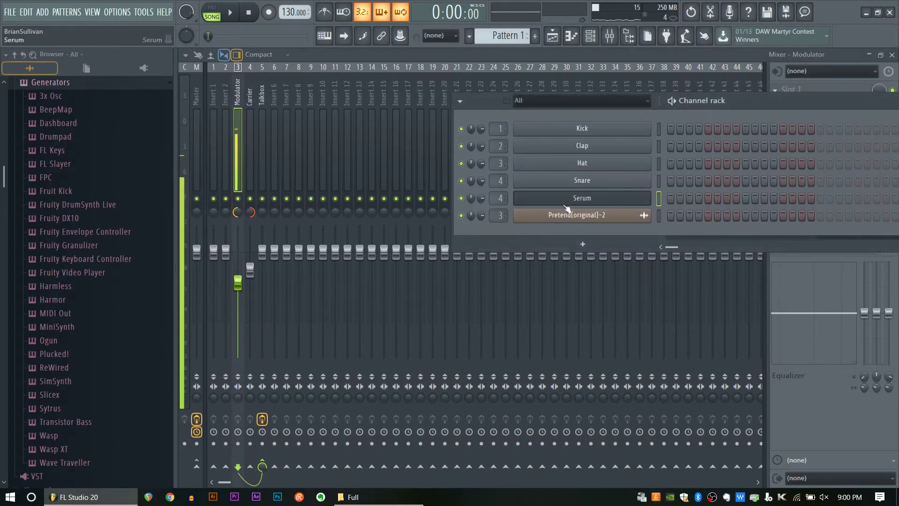
left_click(582, 196)
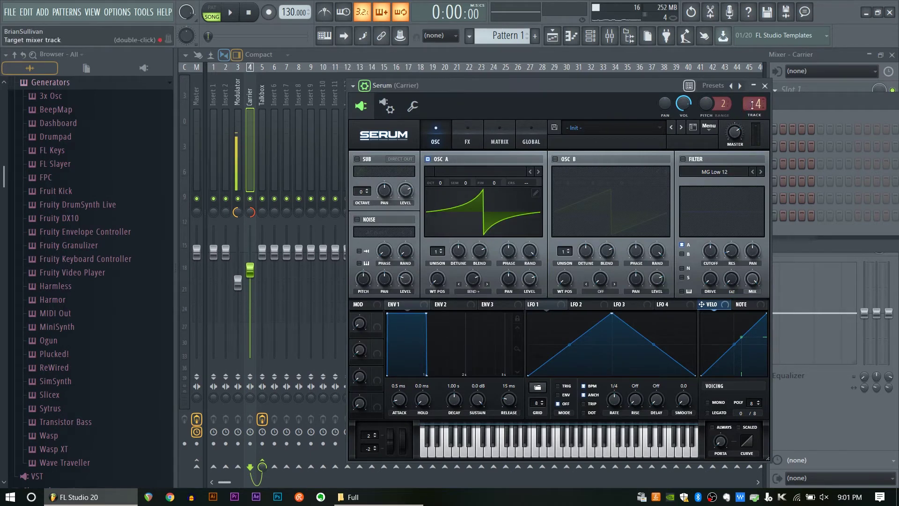
left_click_drag(755, 104, 755, 99)
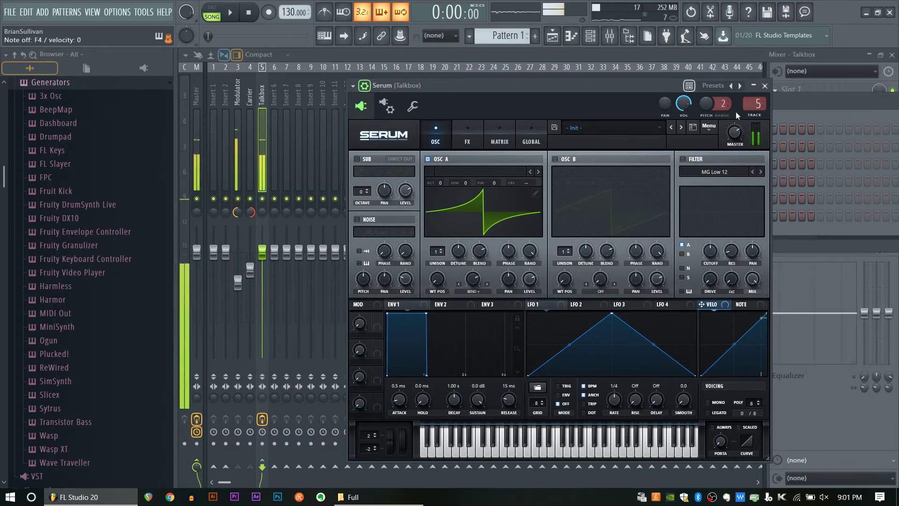
left_click_drag(758, 104, 758, 96)
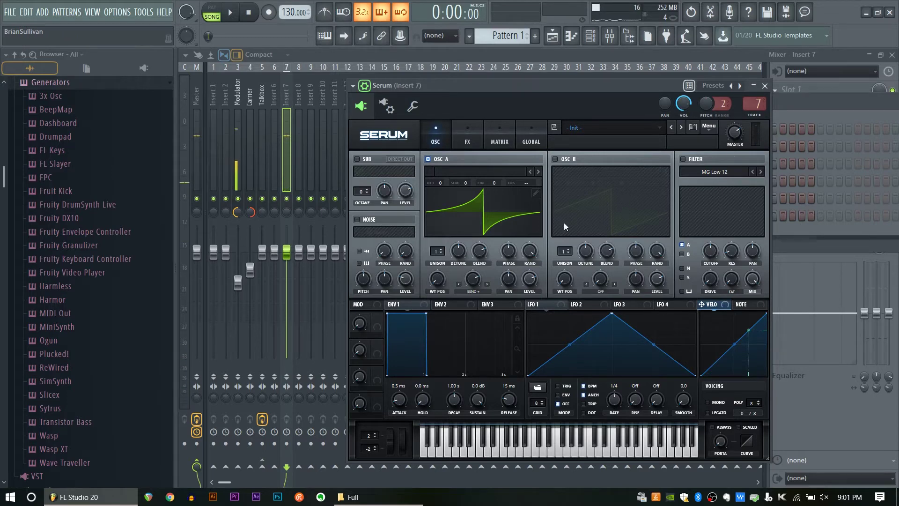
Sweep Serum's Osc A Bend + warp amount up and down to compare the dry waveform's tone.
left_click_drag(473, 279, 457, 384)
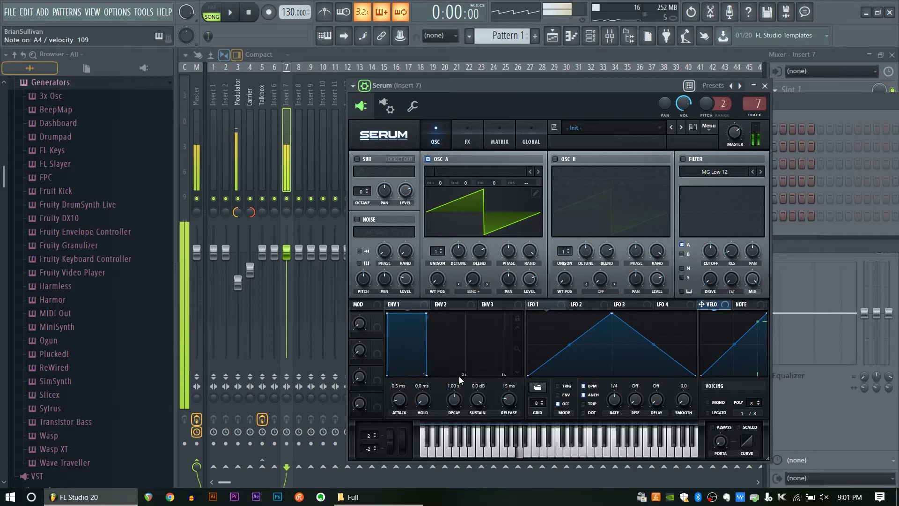
left_click_drag(475, 281, 481, 204)
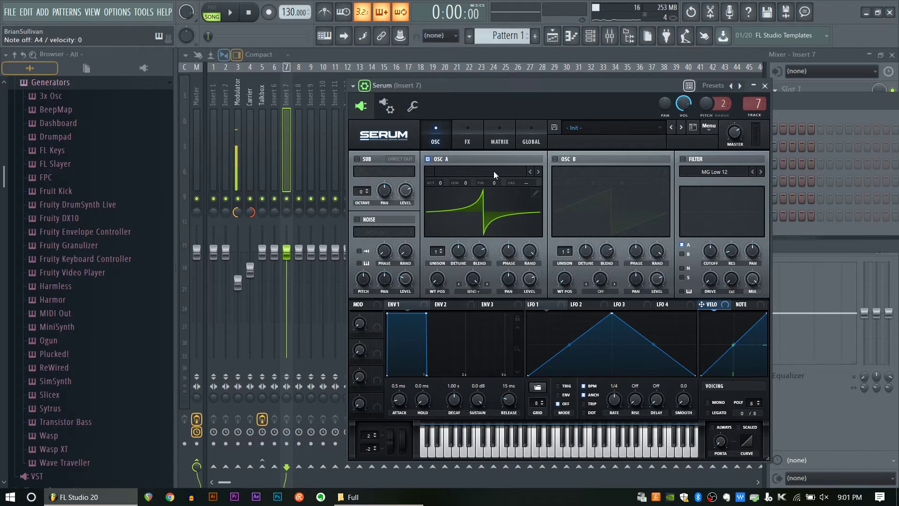
mouse_move(476, 280)
left_mouse_down()
mouse_move(484, 381)
mouse_move(495, 290)
mouse_move(477, 294)
left_mouse_up()
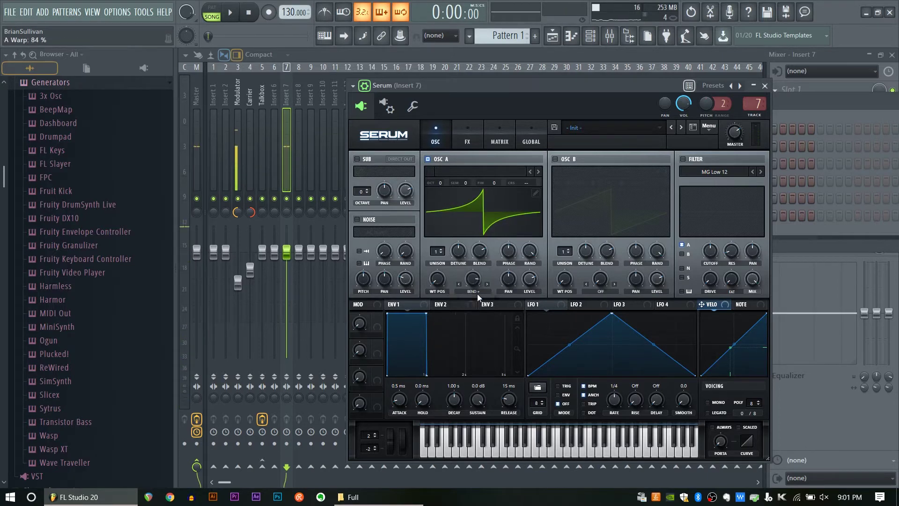
left_click_drag(474, 296, 500, 240)
Route Serum back to mixer track 4 and adjust Osc A's Bend + warp to a partial bend during playback.
left_click_drag(757, 104, 757, 113)
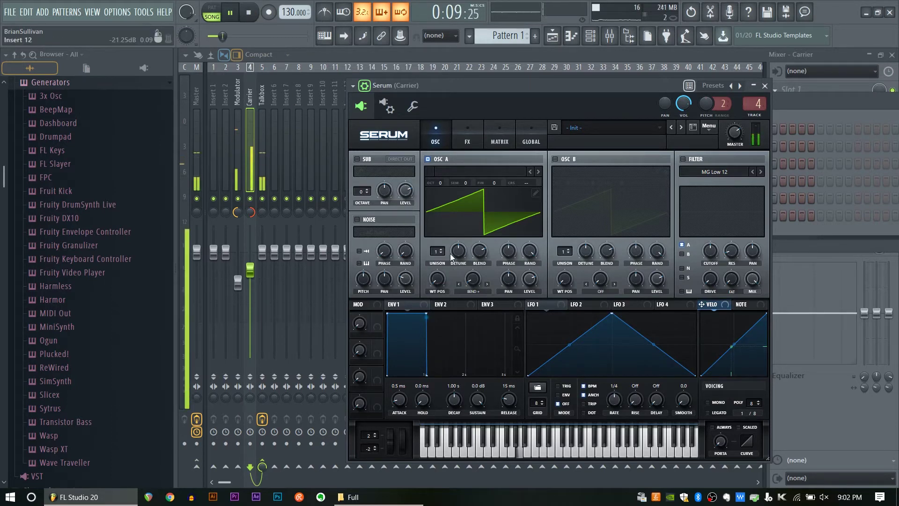
left_click_drag(474, 279, 493, 178)
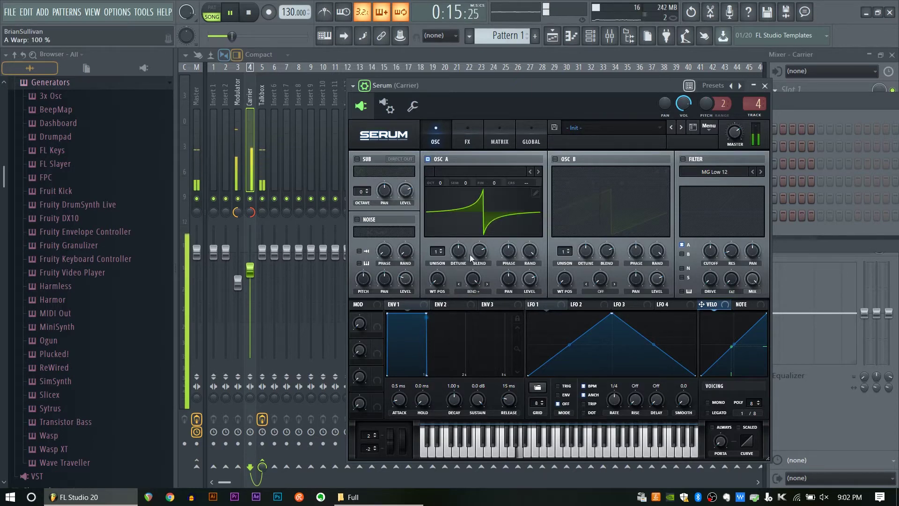
left_click_drag(475, 293, 468, 421)
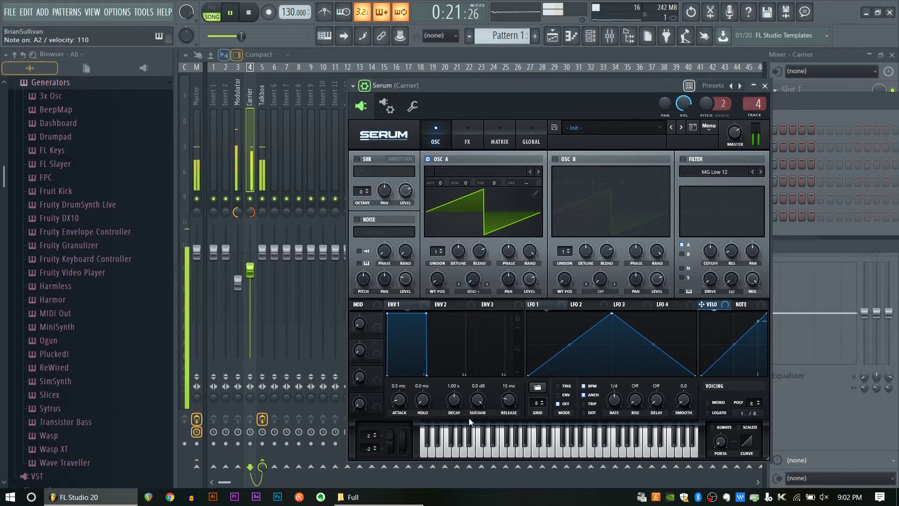
left_click_drag(480, 283, 502, 330)
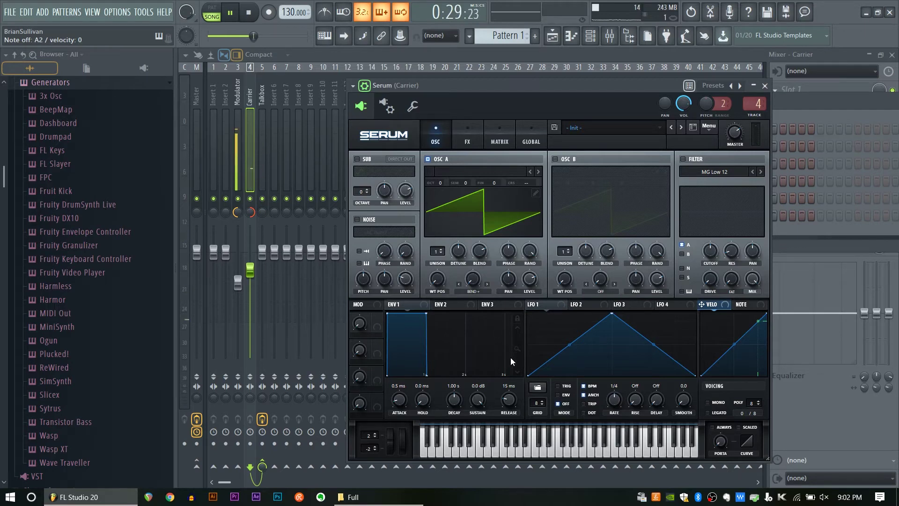
left_click_drag(473, 279, 485, 251)
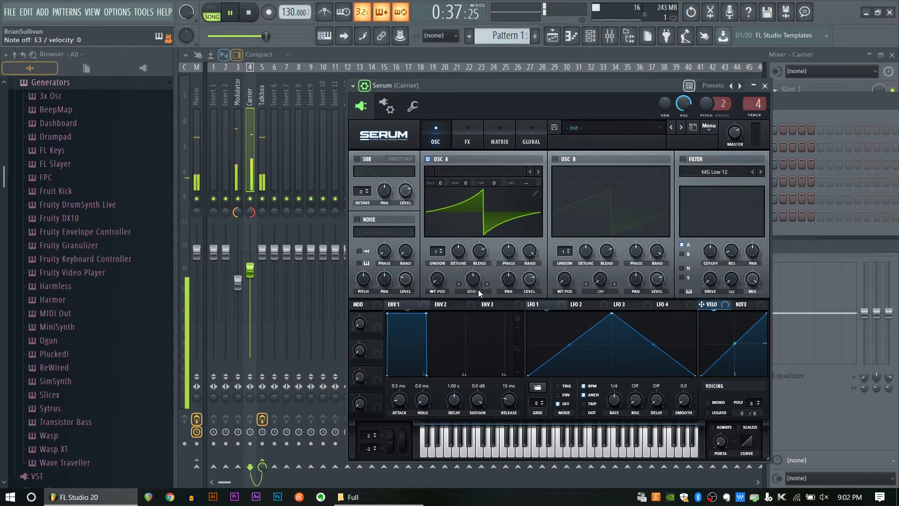
left_click_drag(476, 286, 479, 309)
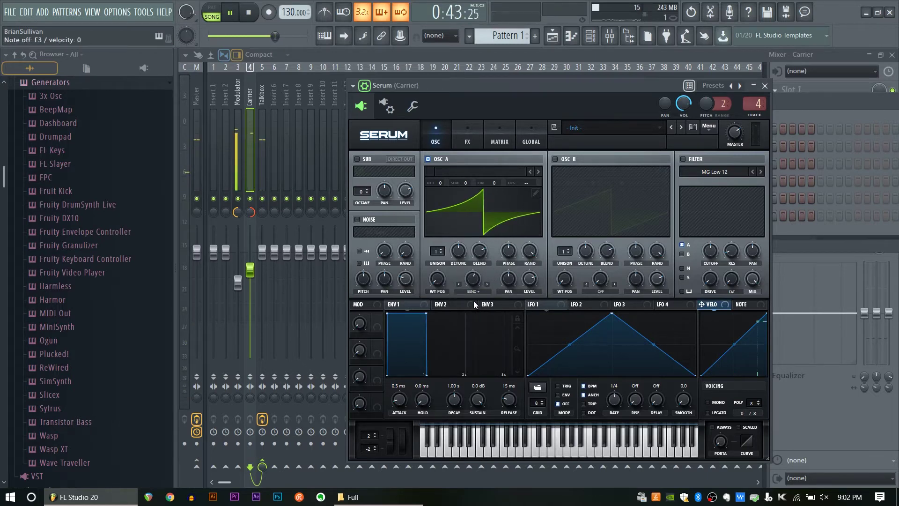
Enable Serum's noise oscillator with AC hum1, adjust its level during playback, and stop the song.
left_click(371, 221)
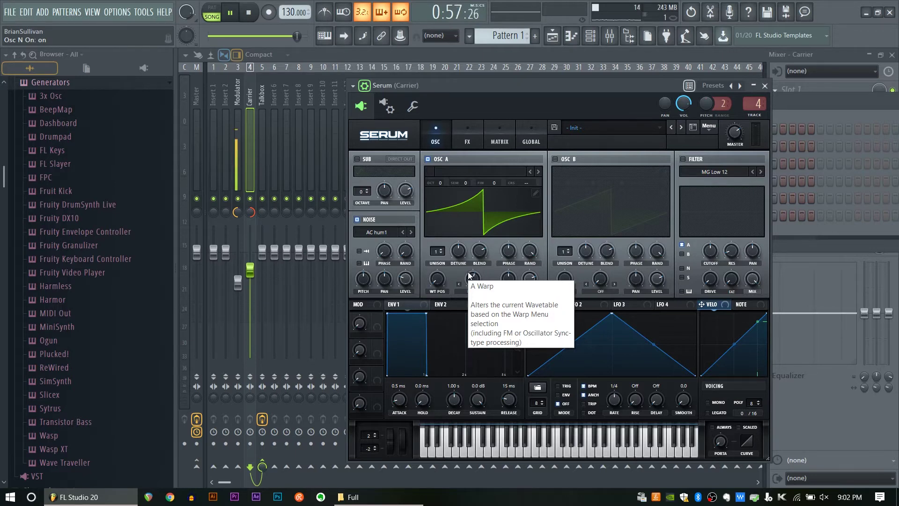
mouse_move(466, 280)
left_mouse_down()
mouse_move(476, 293)
mouse_move(482, 281)
left_mouse_up()
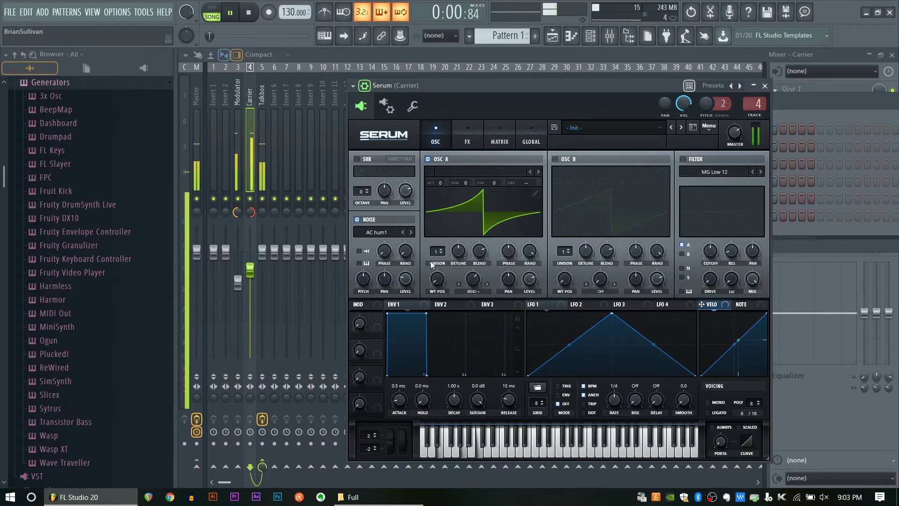
left_click_drag(408, 280, 421, 263)
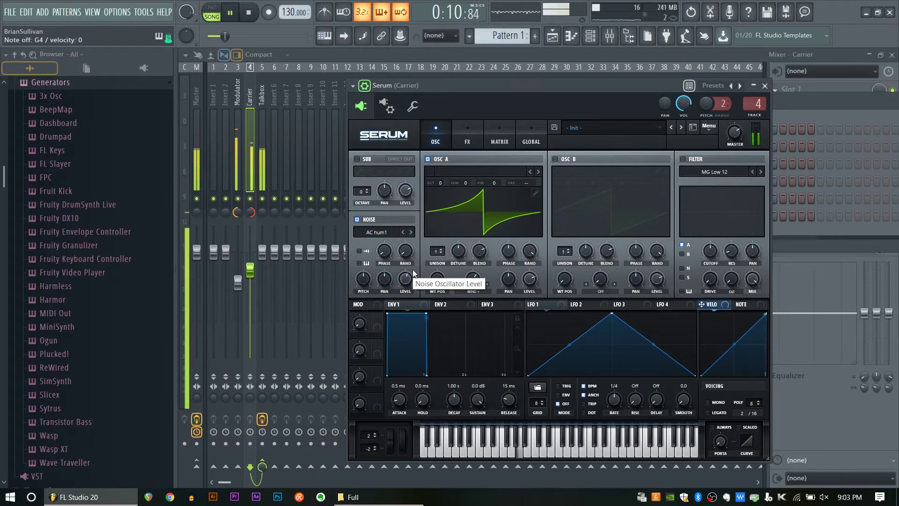
key("space")
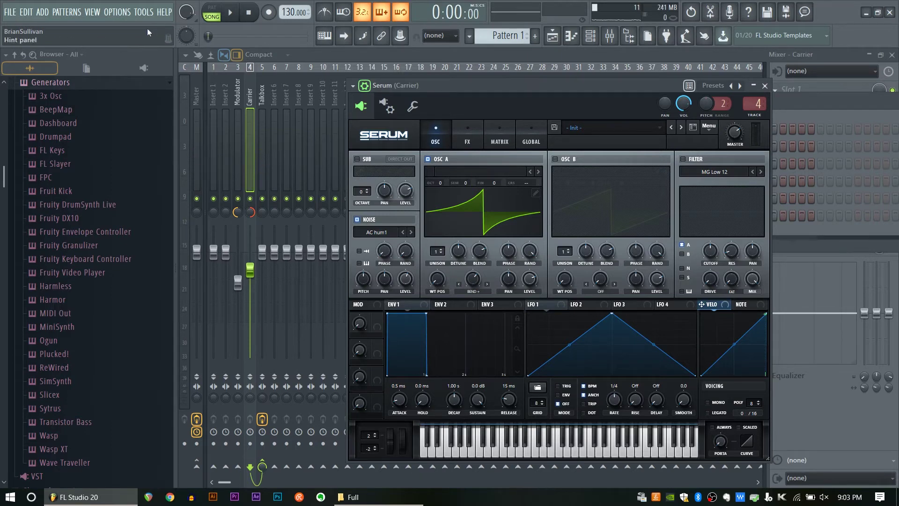
Open the controller link settings for Serum's last-tweaked Pitch Bend wheel.
left_click(144, 12)
mouse_move(206, 149)
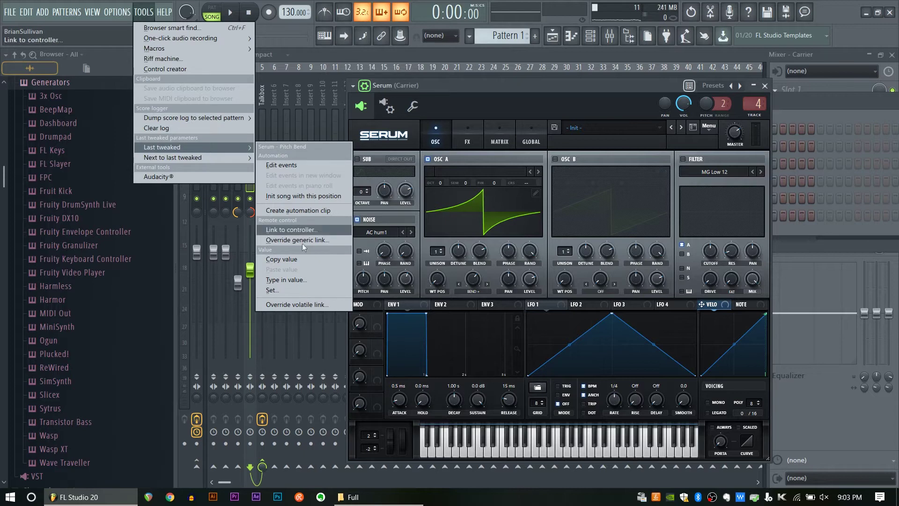
left_click(328, 229)
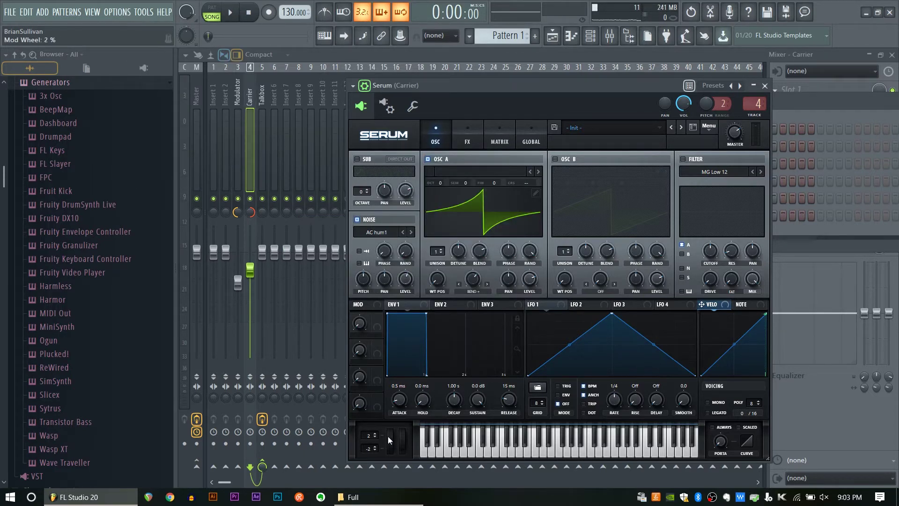
Open the controller link settings for Serum's last-tweaked Mod Wheel, then play the song to test the talkbox and stop it.
left_click(144, 12)
mouse_move(176, 147)
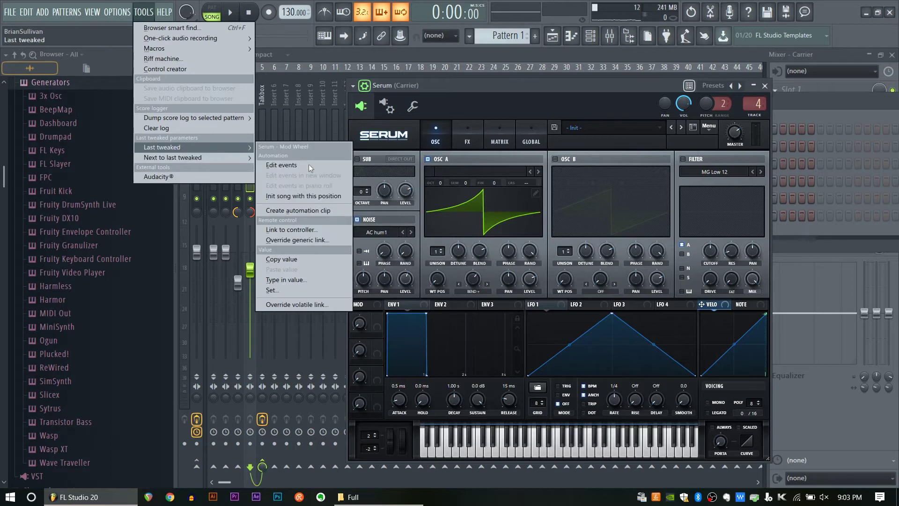
left_click(327, 229)
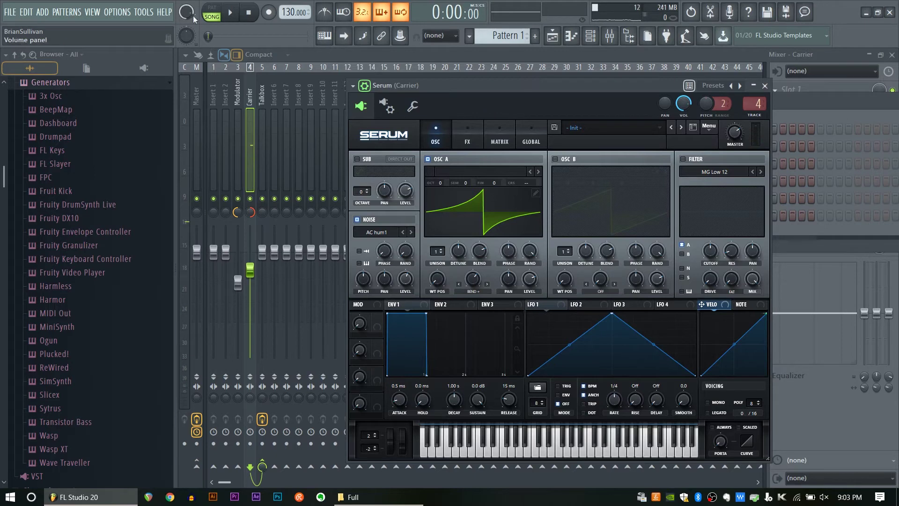
left_click(230, 13)
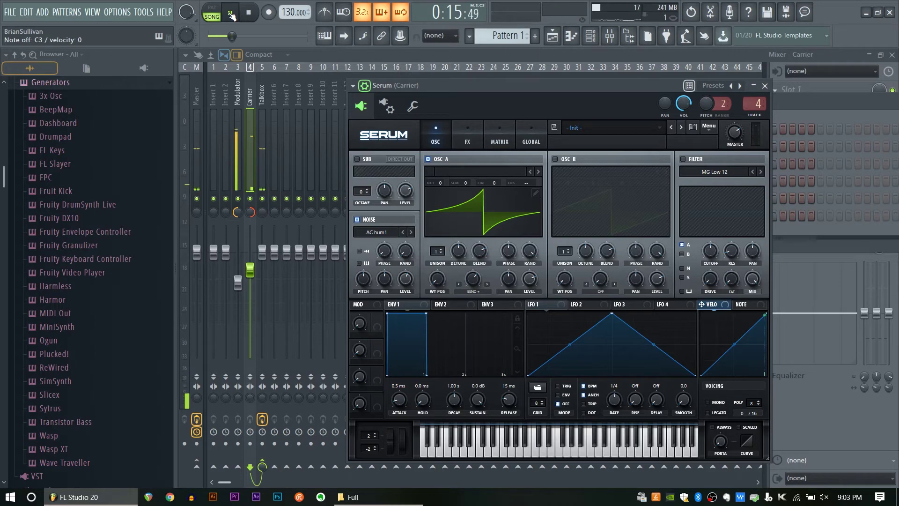
left_click(249, 13)
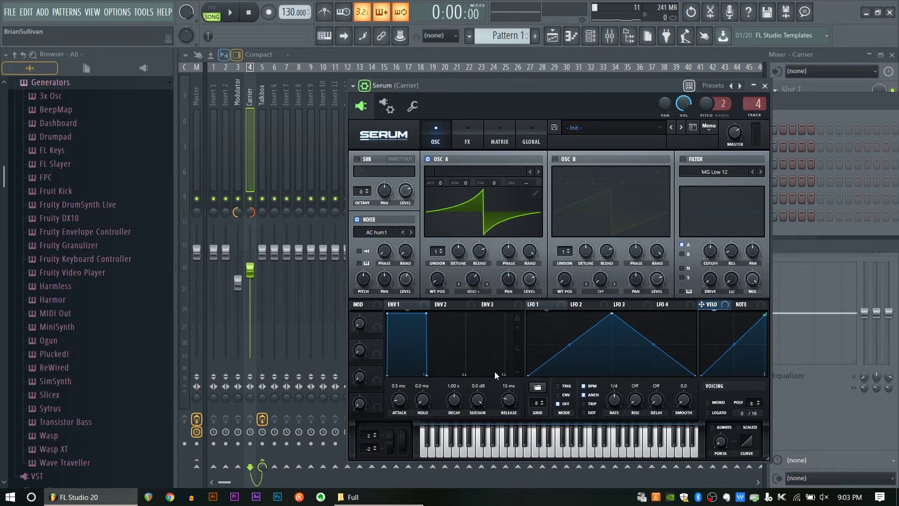
Route Serum to mixer track 8 and modulate Osc A's coarse pitch with a small amount of LFO 1.
left_click_drag(750, 107, 751, 101)
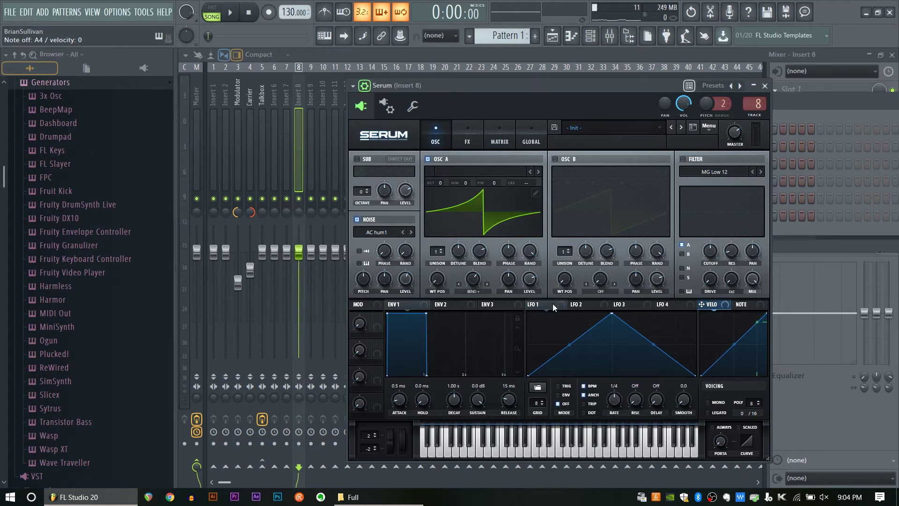
left_click_drag(553, 305, 488, 183)
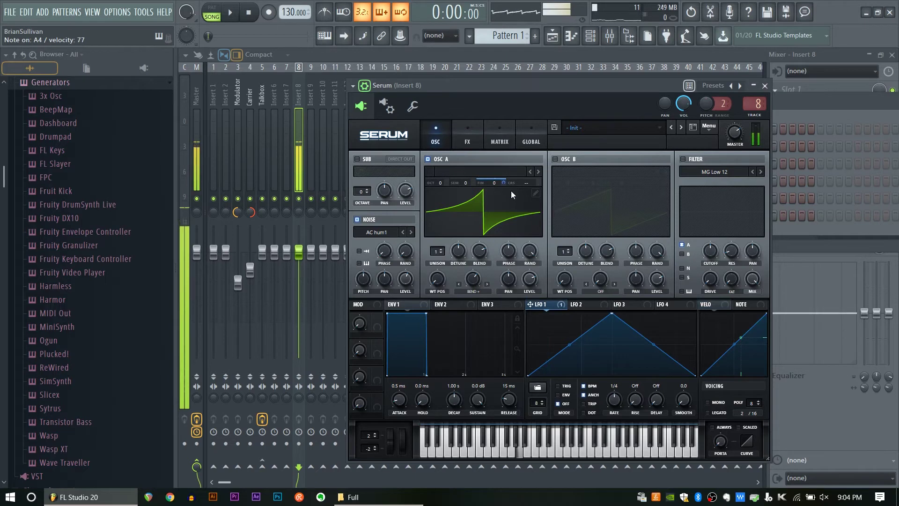
left_click_drag(505, 182, 509, 159)
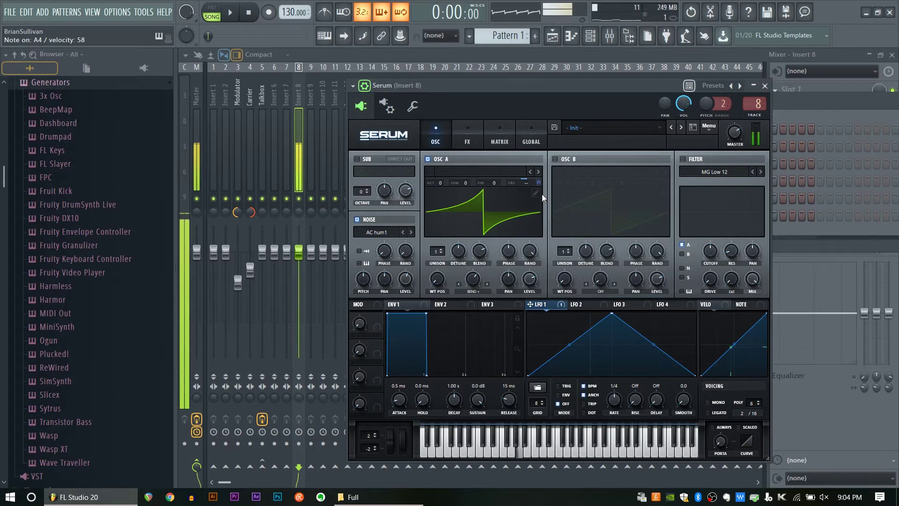
left_click_drag(538, 183, 541, 198)
Turn off BPM sync for LFO 1, set its rate to 6.7 Hz, and fine-tune the coarse pitch modulation depth.
left_click(590, 388)
left_click_drag(611, 402, 618, 396)
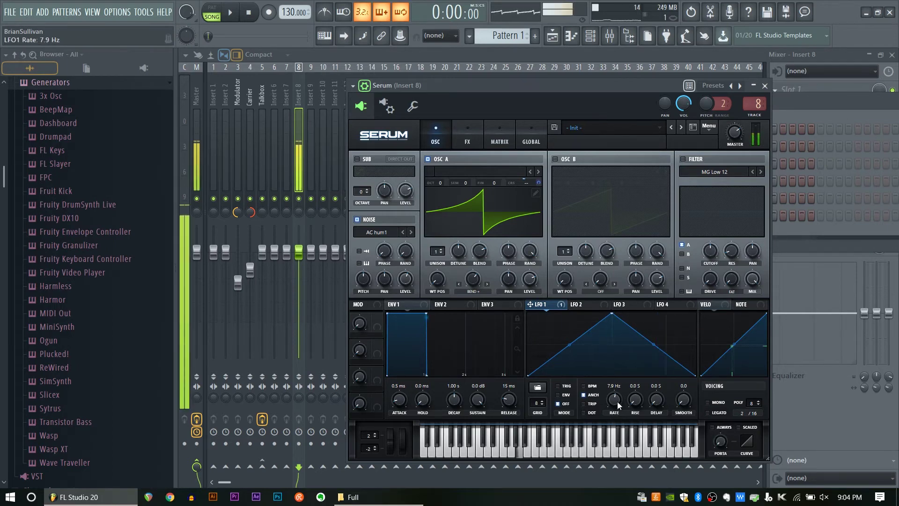
left_click_drag(618, 406, 618, 409)
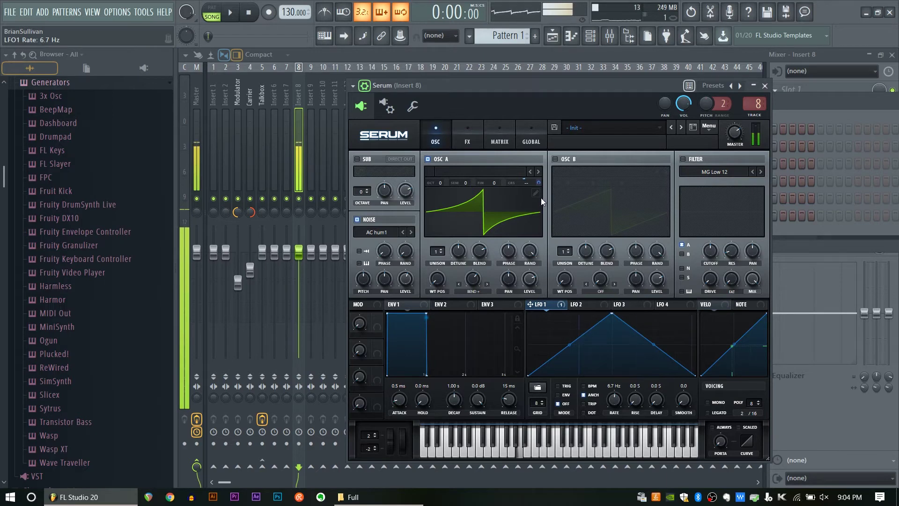
left_click_drag(540, 186, 540, 184)
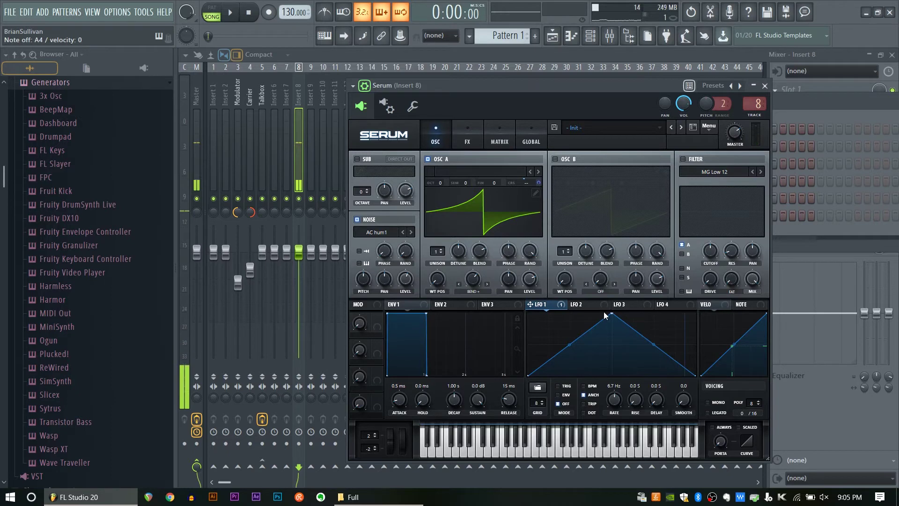
Set Mod Wheel as the aux source of the LFO 1 coarse pitch modulation, and route Serum back to mixer track 4.
left_click(511, 141)
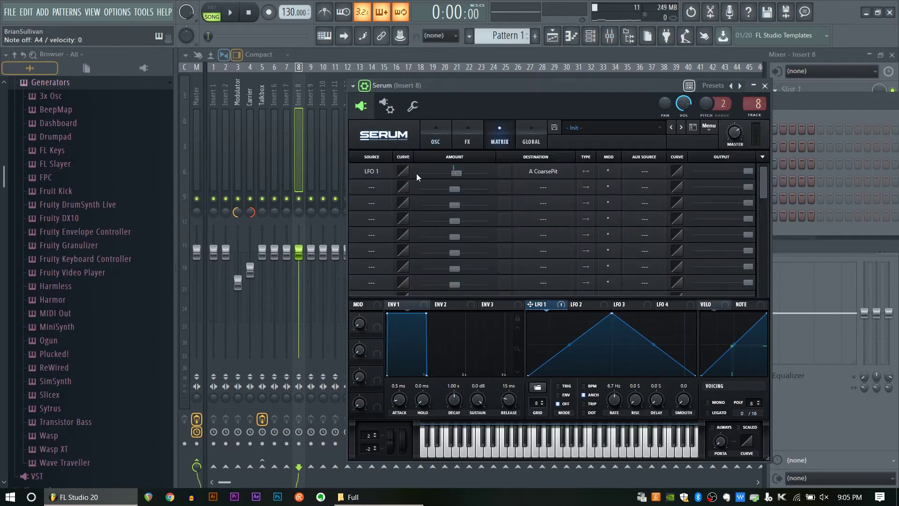
left_click(636, 175)
left_click(645, 174)
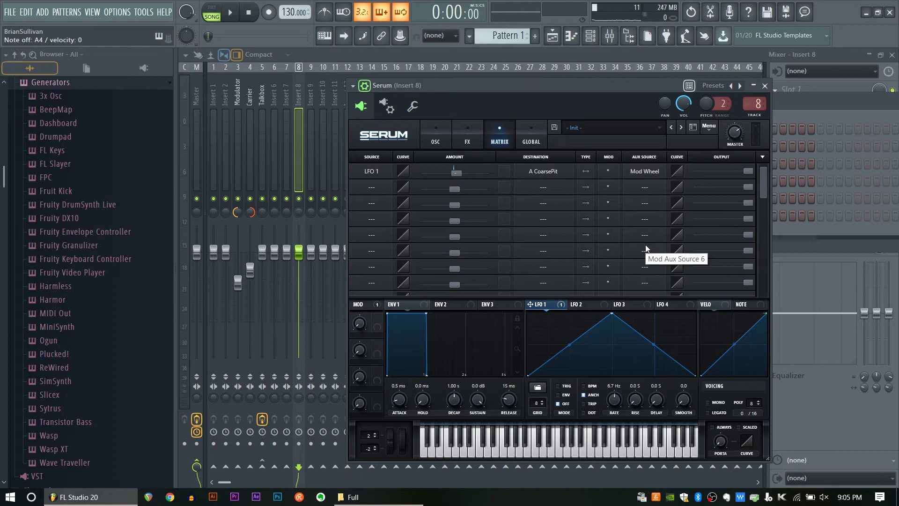
left_click(437, 130)
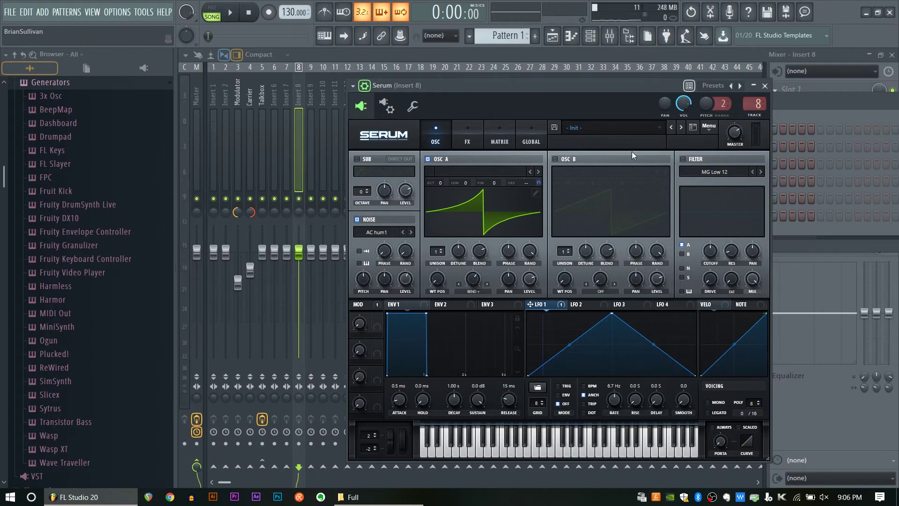
left_click_drag(755, 104, 756, 115)
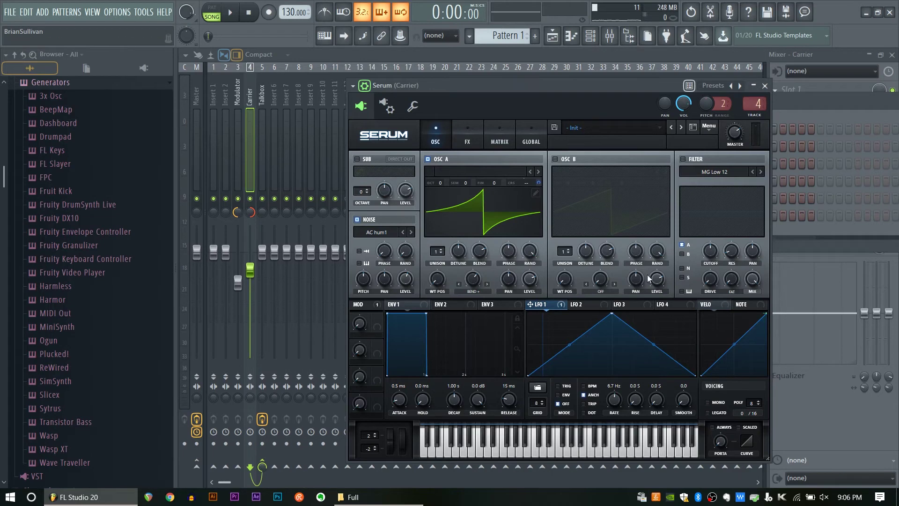
Trim the silent start off the Vocal clip, place the clip at bar 1 of Track 1, and briefly test playback.
key("space")
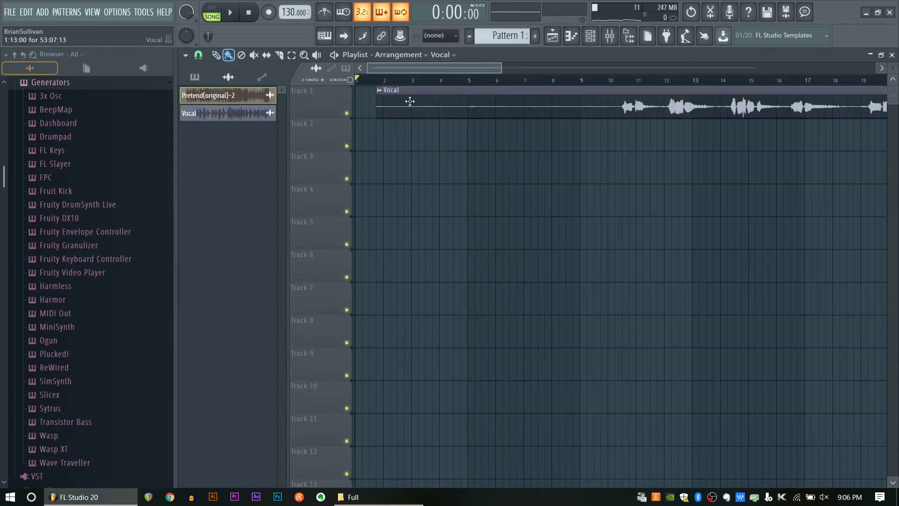
left_click_drag(406, 106, 381, 135)
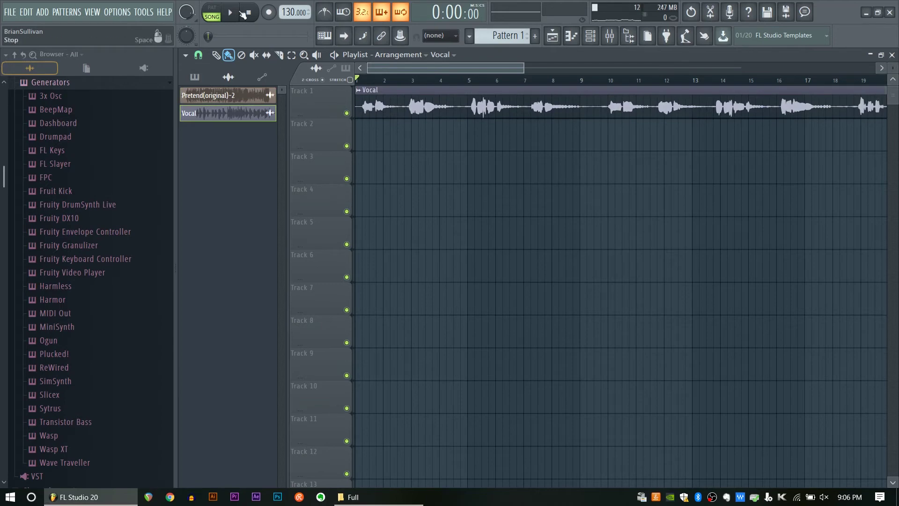
left_click(229, 13)
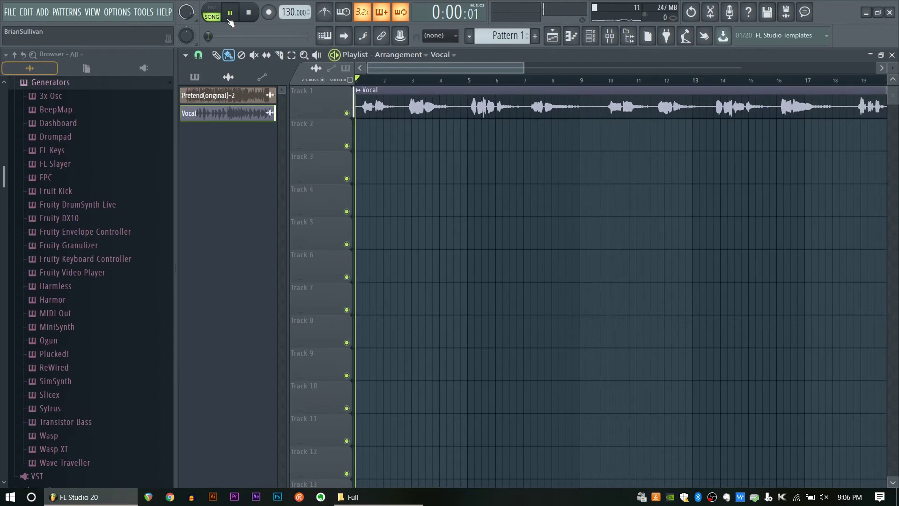
key("space")
Route the Vocal audio clip to mixer track 3, the Modulator, and play the song briefly to check it.
double_click(386, 93)
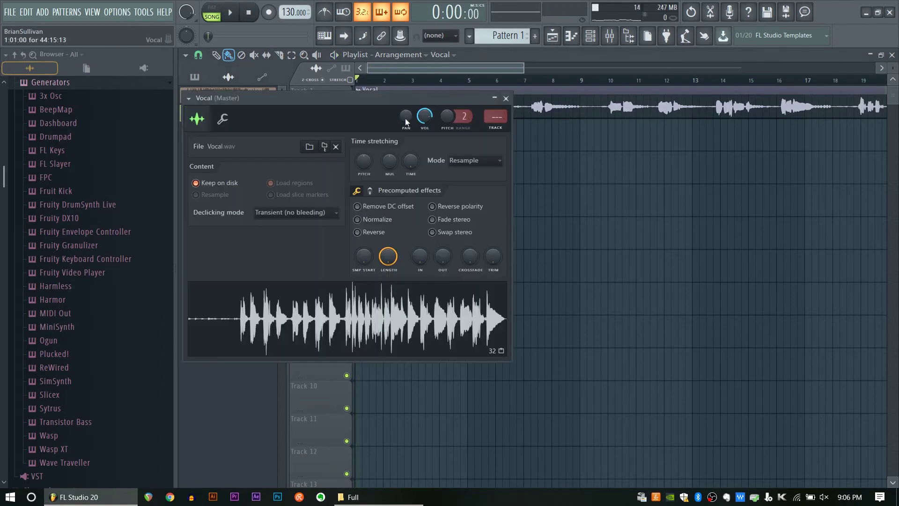
left_click(232, 14)
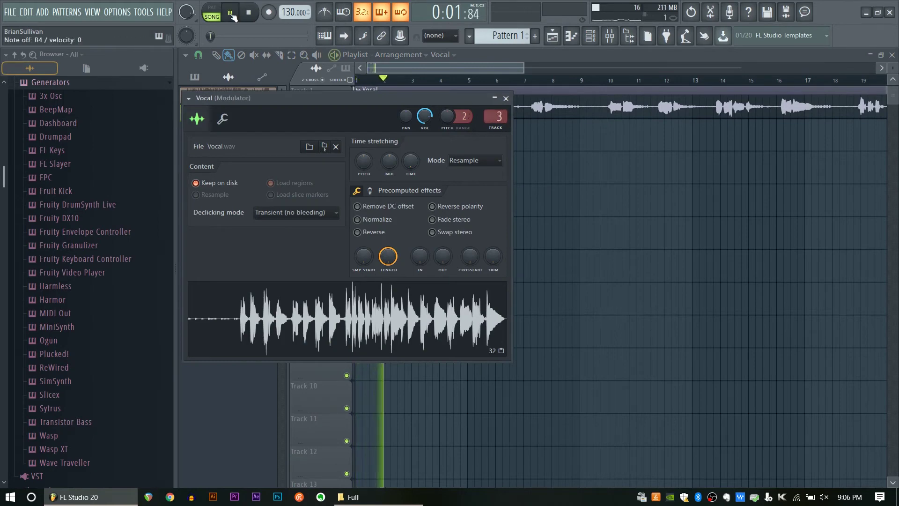
left_click(259, 14)
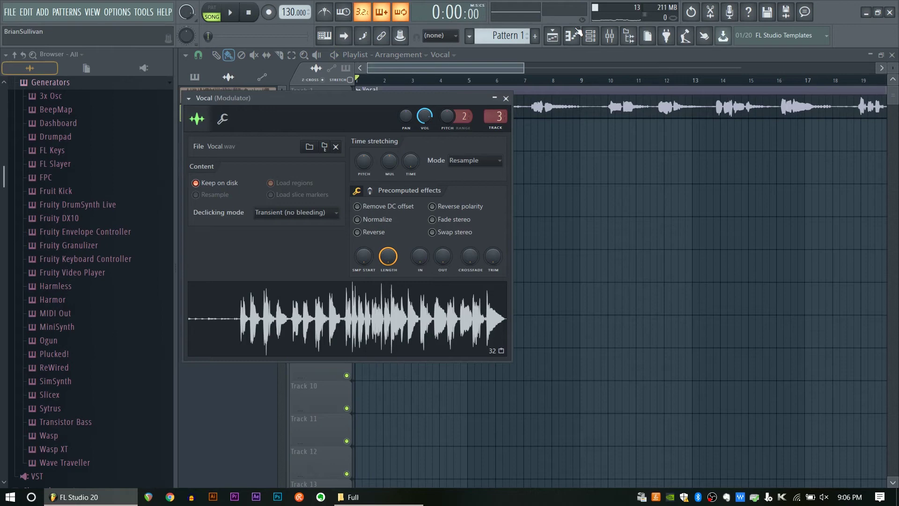
Show all channels in the channel rack and open the Serum carrier.
left_click(590, 35)
left_click(579, 100)
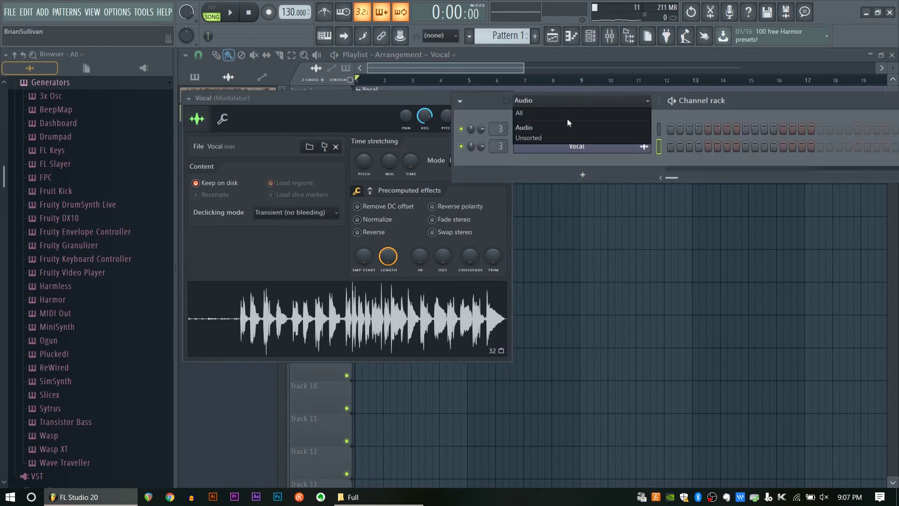
left_click(566, 118)
left_click(591, 201)
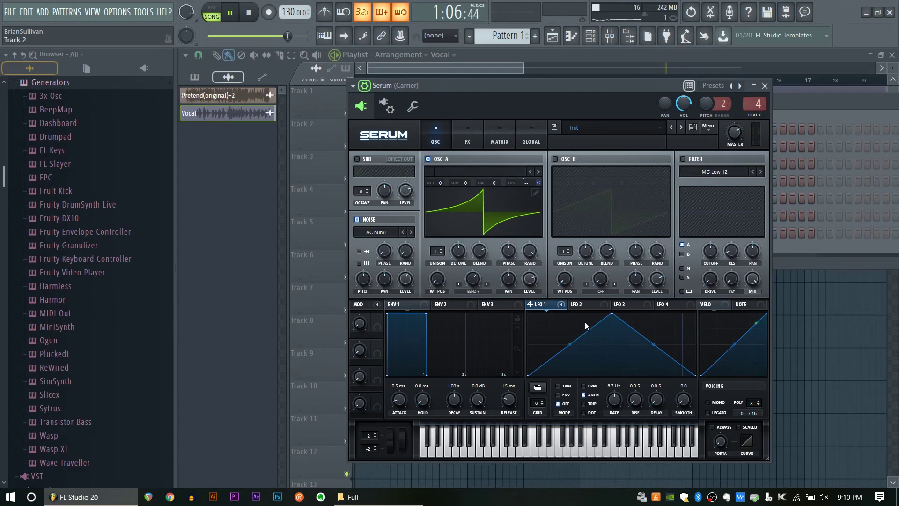
Add Fruity Chorus in slot 7 and Fruity Flangus in slot 8 of the Talkbox mixer track.
left_click(467, 140)
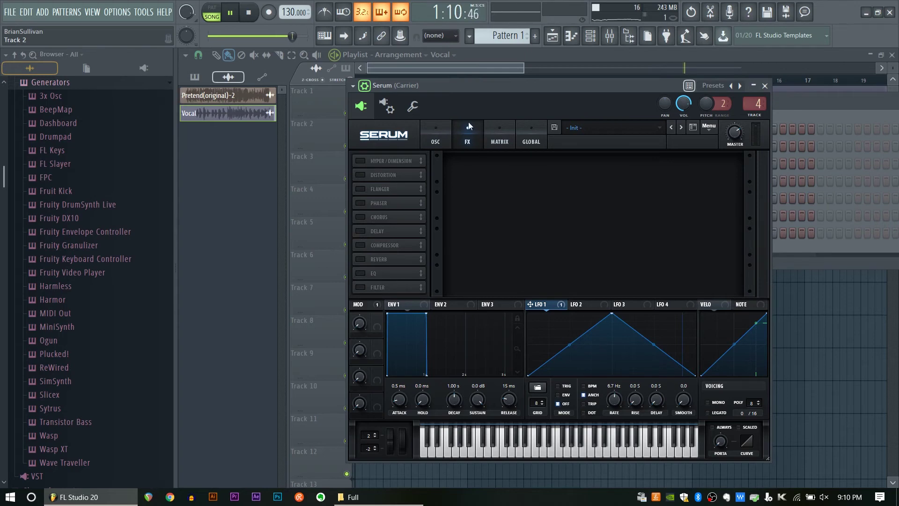
left_click(610, 36)
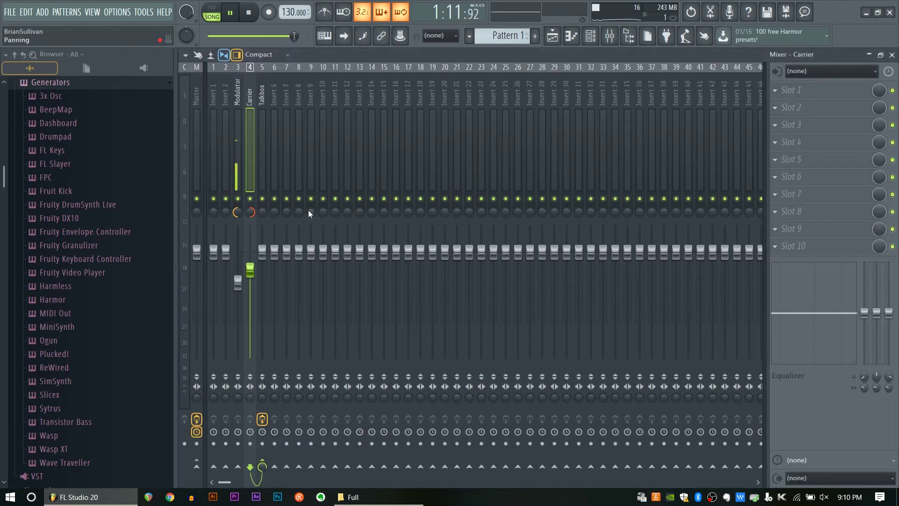
left_click(264, 94)
left_click(775, 194)
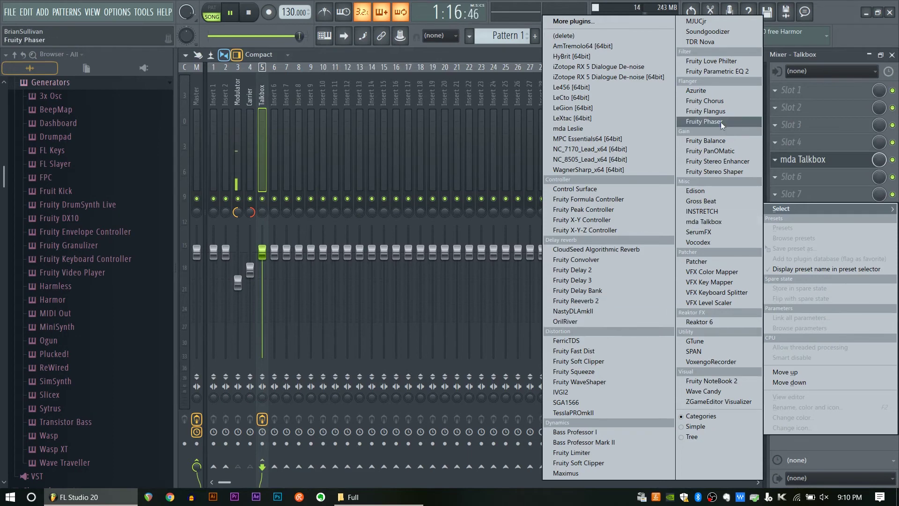
left_click(729, 101)
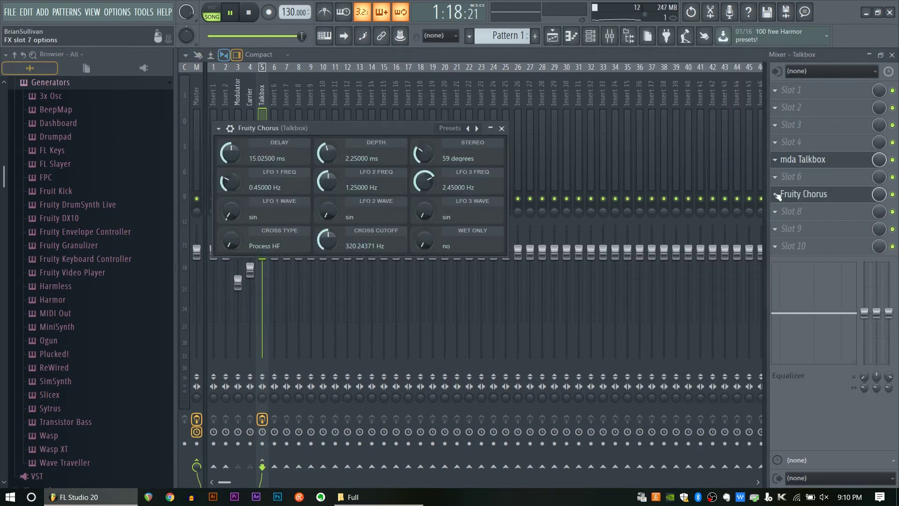
left_click(774, 212)
left_click(741, 111)
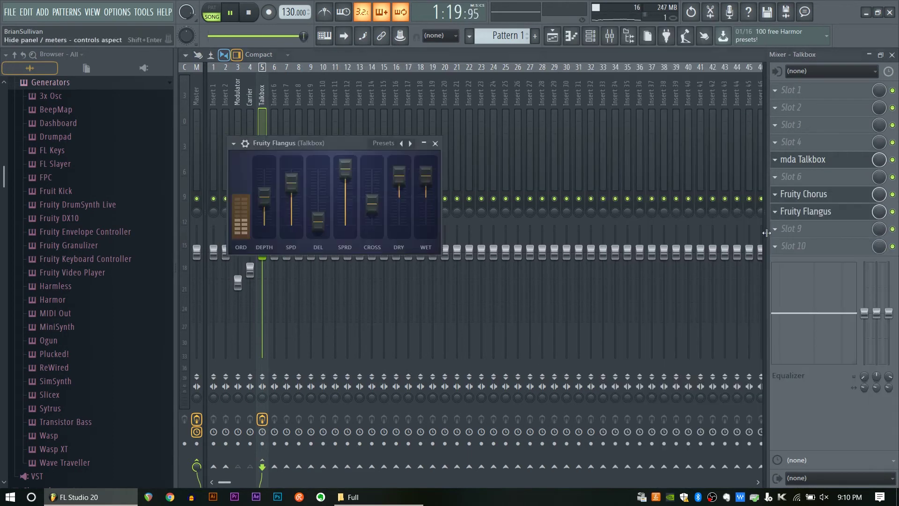
Load OrilRiver in slot 9 of the Talkbox track with the Vocal Hall preset, audition the effects, and stop playback.
left_click(780, 229)
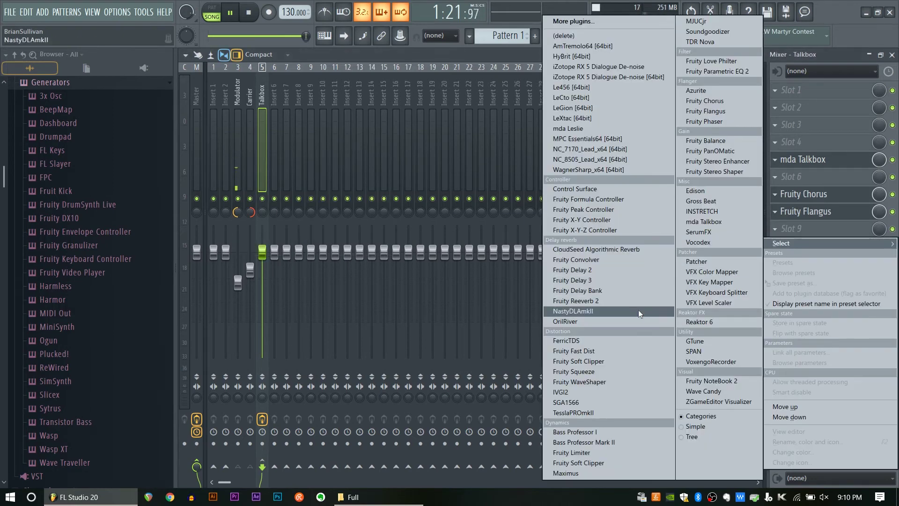
left_click(631, 320)
left_click(460, 172)
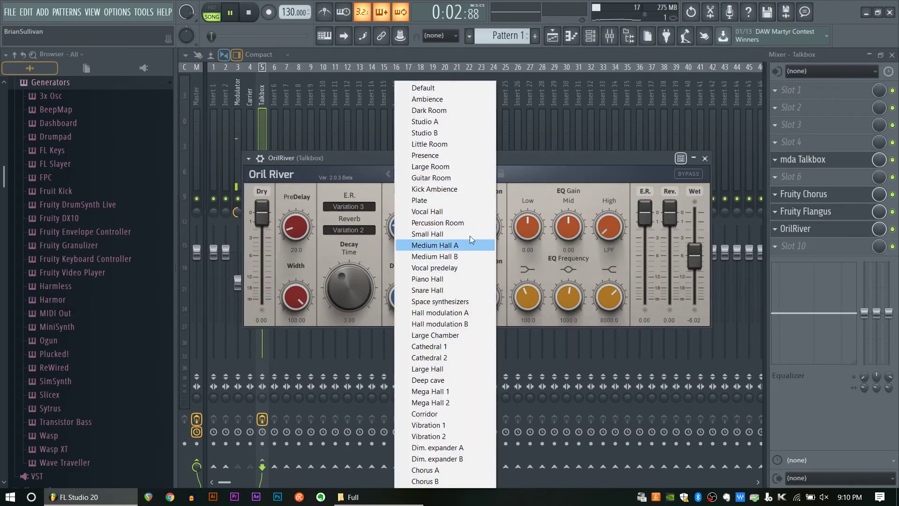
left_click(466, 211)
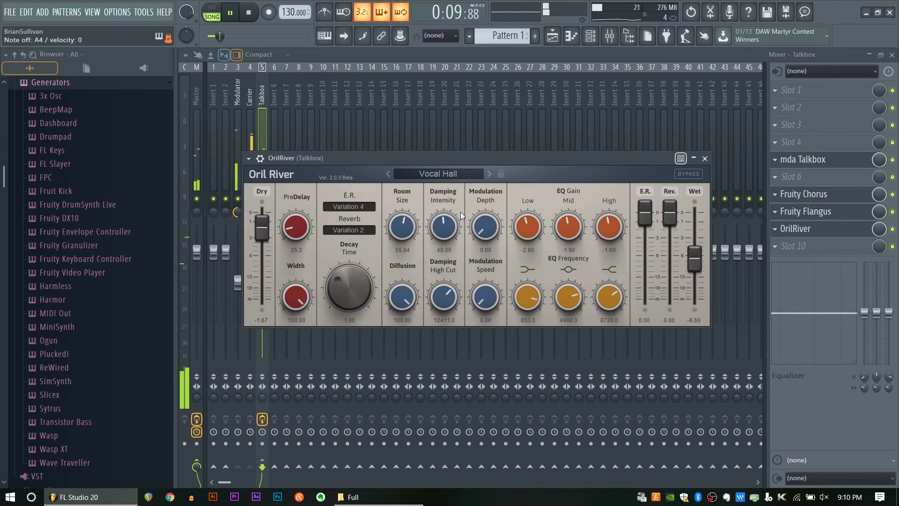
key("space")
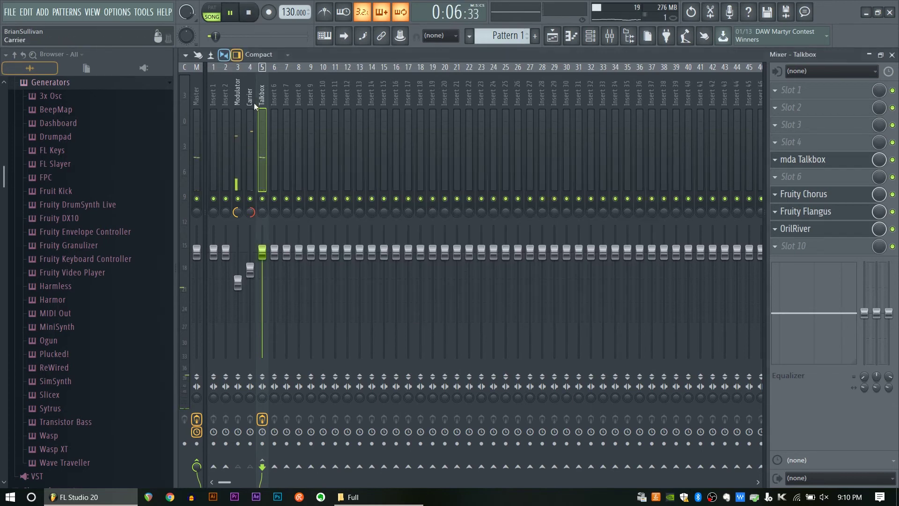
key("space")
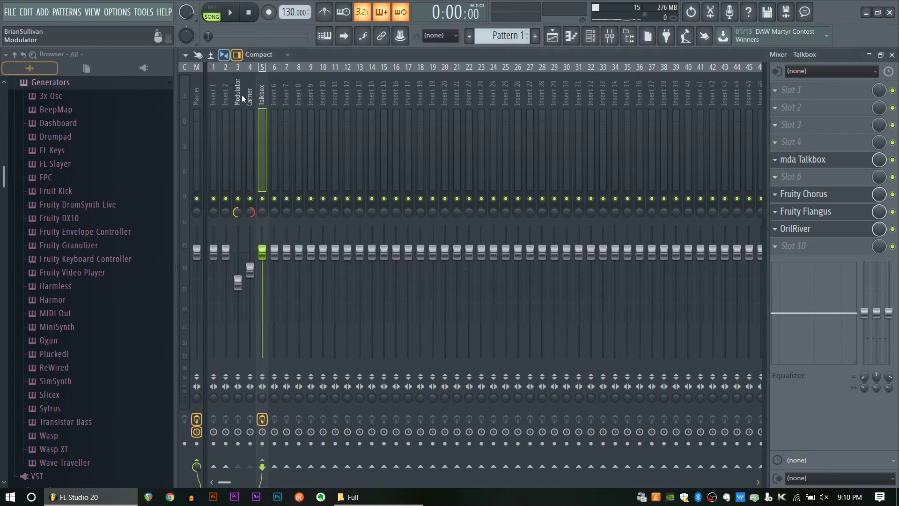
Add Fruity Limiter in slot 5 of the Modulator track, switch it to COMP mode, lower the threshold and raise the ratio.
left_click(242, 94)
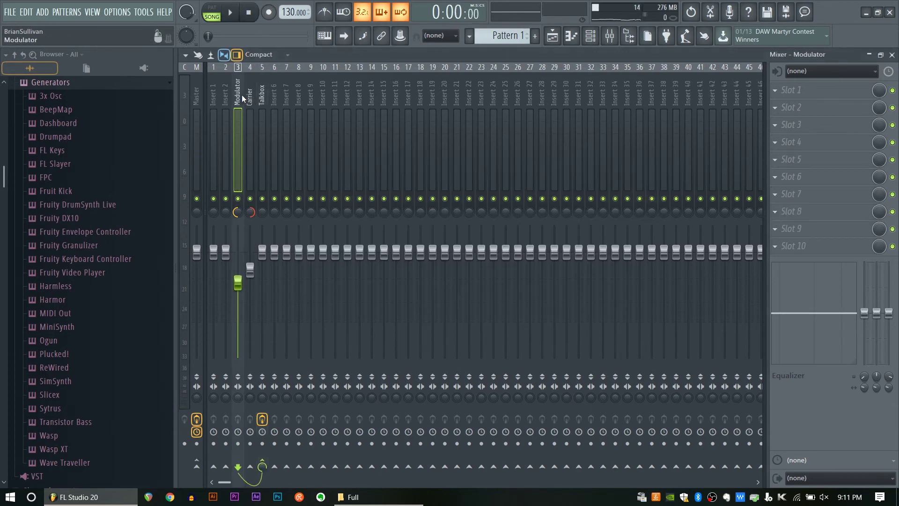
left_click(789, 159)
left_click(626, 453)
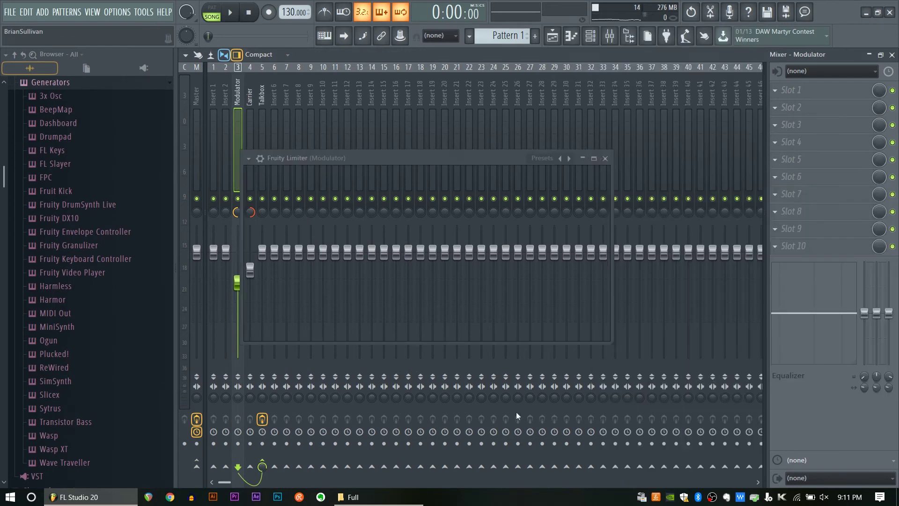
left_click(353, 333)
left_click_drag(340, 297, 401, 328)
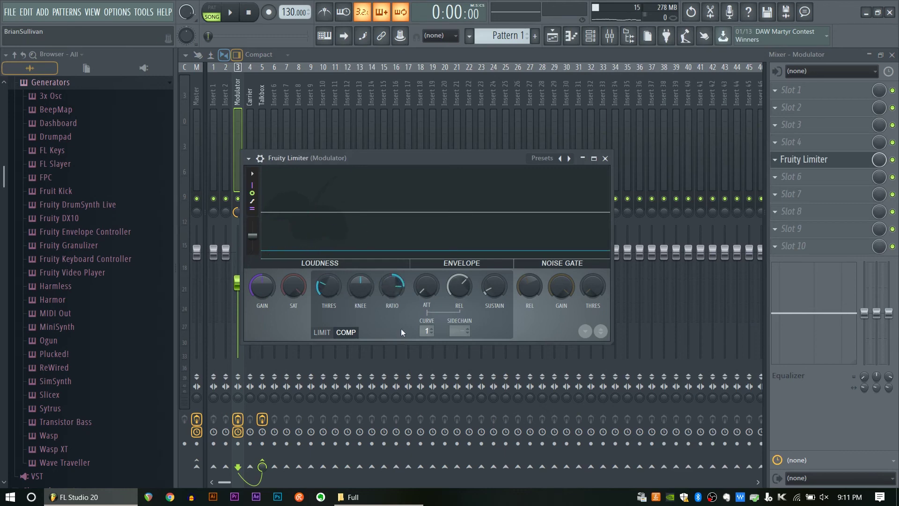
Play the song to hear the compressed modulator, and lower the mix levels of Fruity Chorus and Fruity Flangus on the Talkbox track.
left_click(236, 14)
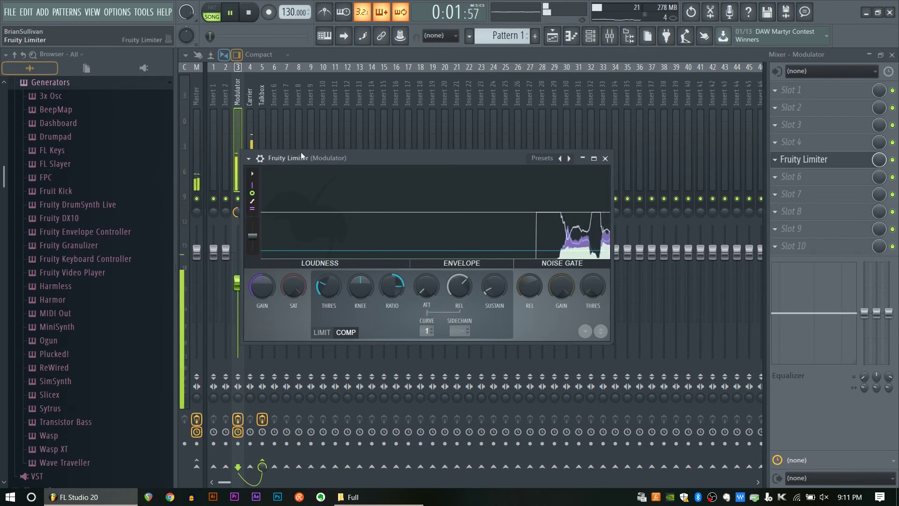
left_click_drag(385, 180, 440, 173)
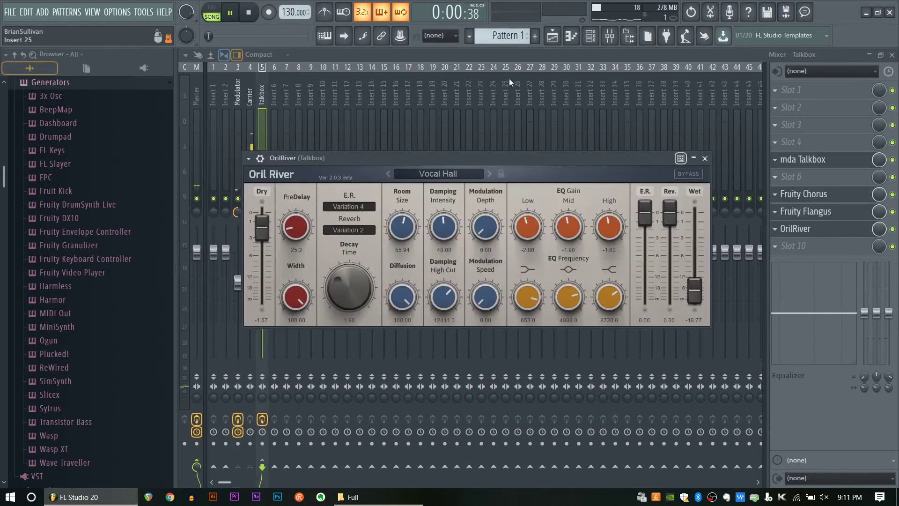
left_click(843, 228)
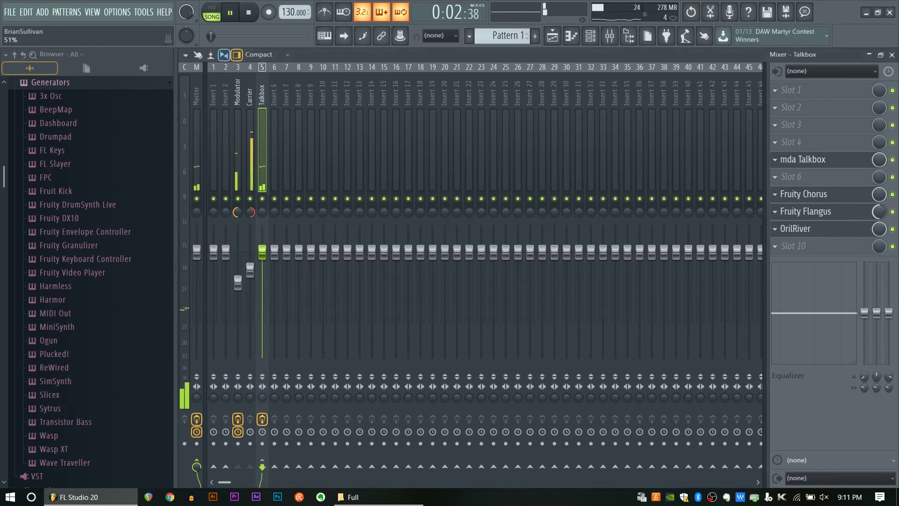
left_click_drag(880, 196, 881, 223)
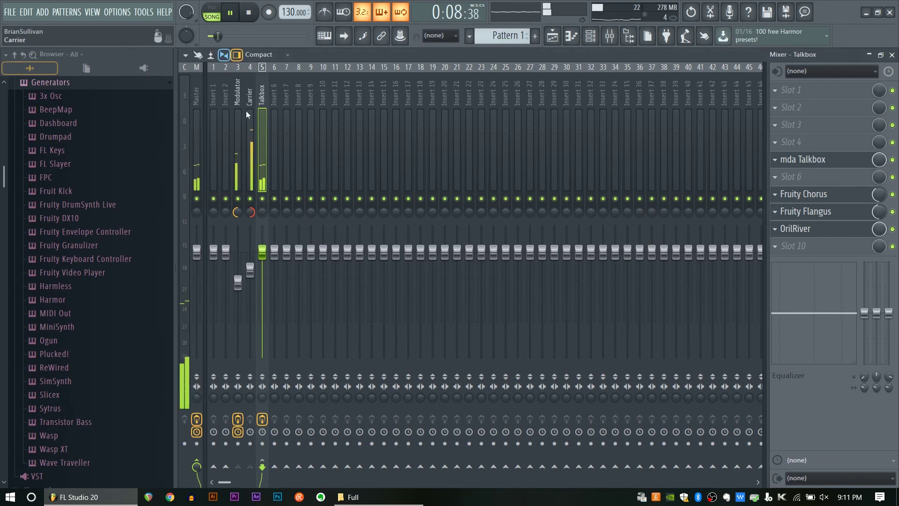
Add Fruity Limiter in slot 10 of the Talkbox track, switch it to COMP mode, lower the threshold and raise the ratio.
left_click(778, 246)
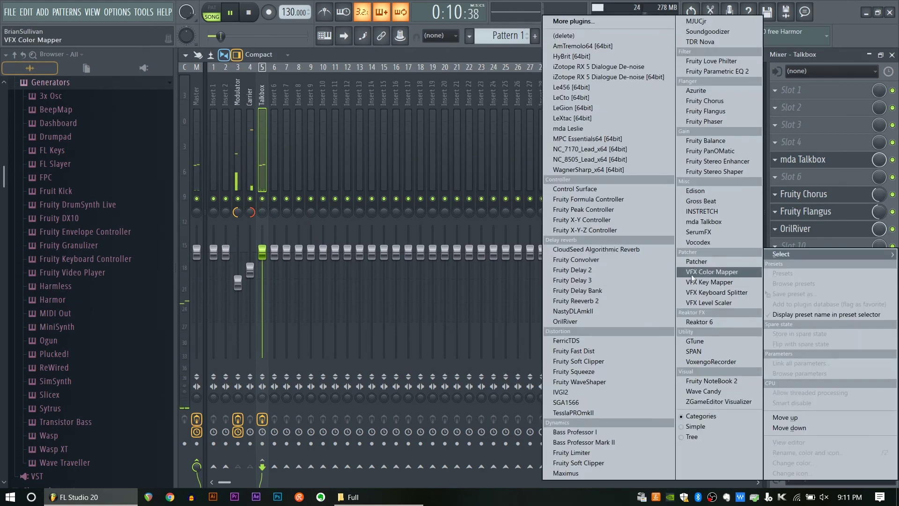
left_click(613, 453)
left_click(361, 347)
left_click_drag(351, 304, 352, 337)
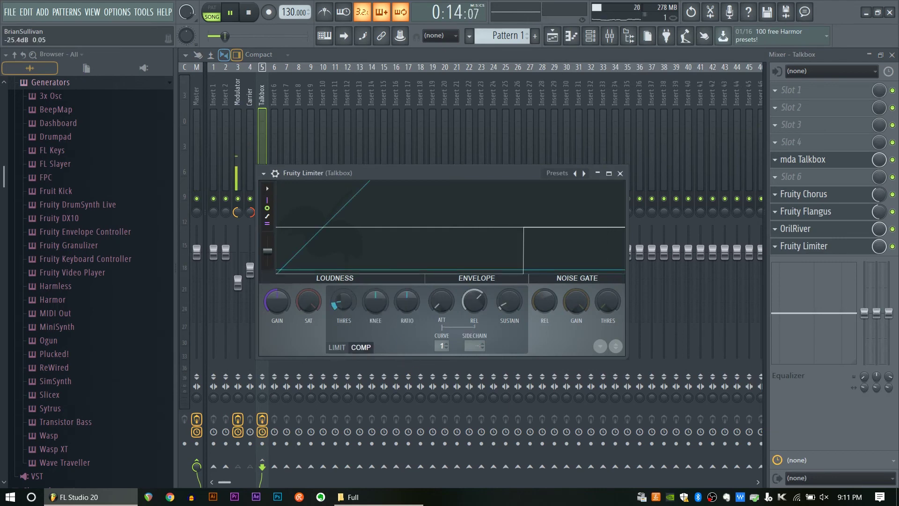
left_click_drag(408, 304, 408, 285)
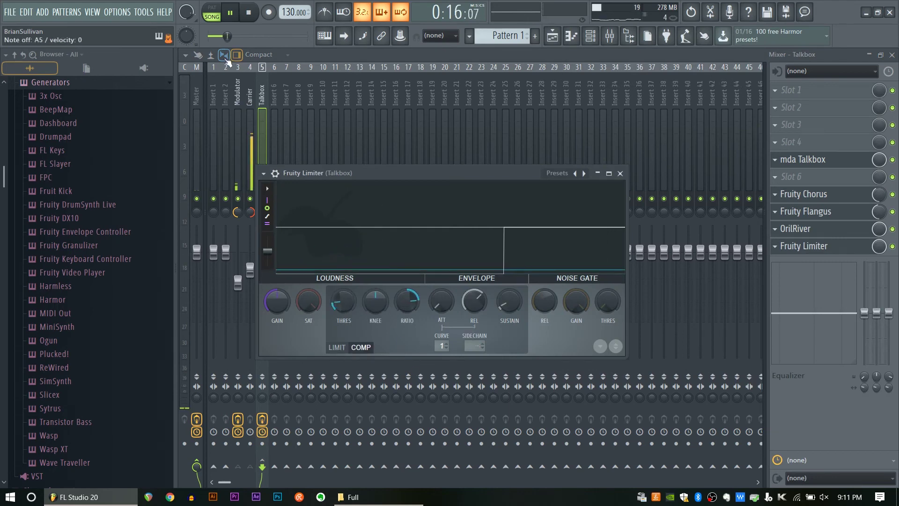
Restart playback from the beginning and raise the gain of the Talkbox track's Fruity Limiter.
left_click(243, 14)
left_click(243, 14)
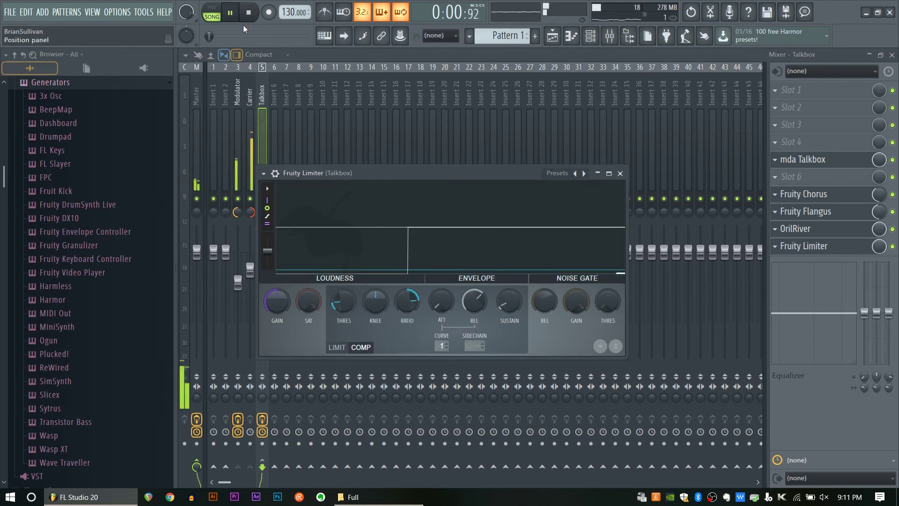
left_click_drag(277, 302, 277, 279)
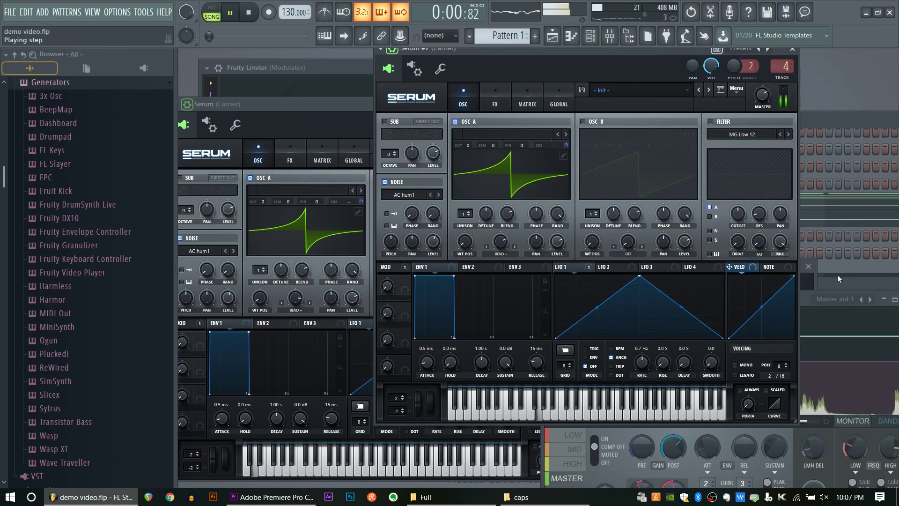
Stop playback, switch to Adobe Premiere Pro and look over a wider stretch of the recording's timeline.
key("space")
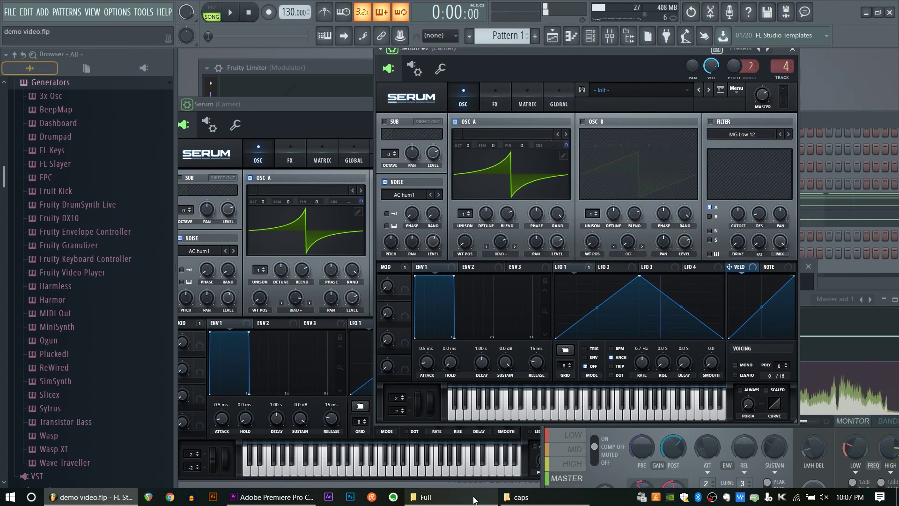
left_click(295, 501)
scroll(438, 409, "down", 2)
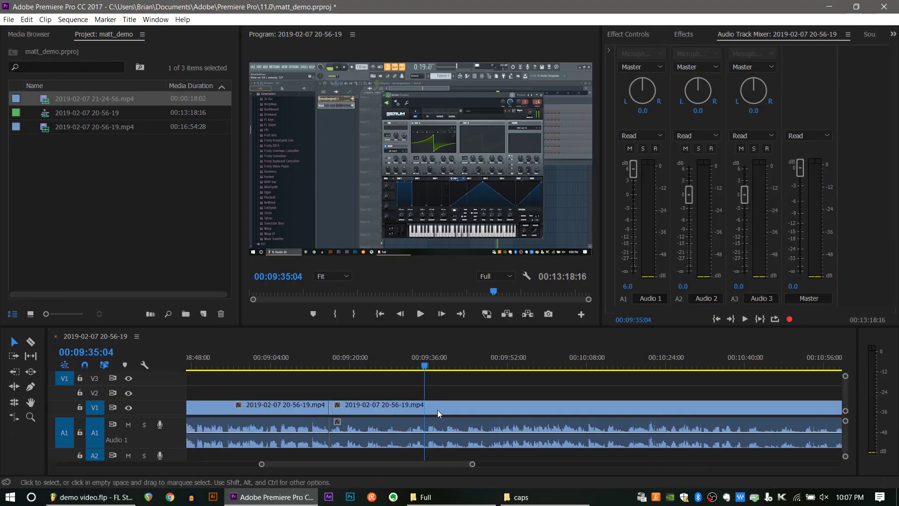
scroll(442, 409, "down", 5)
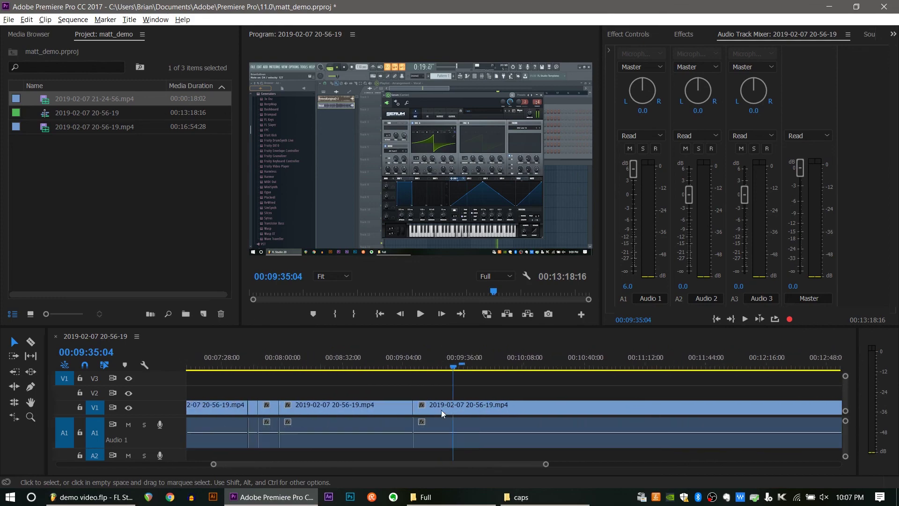